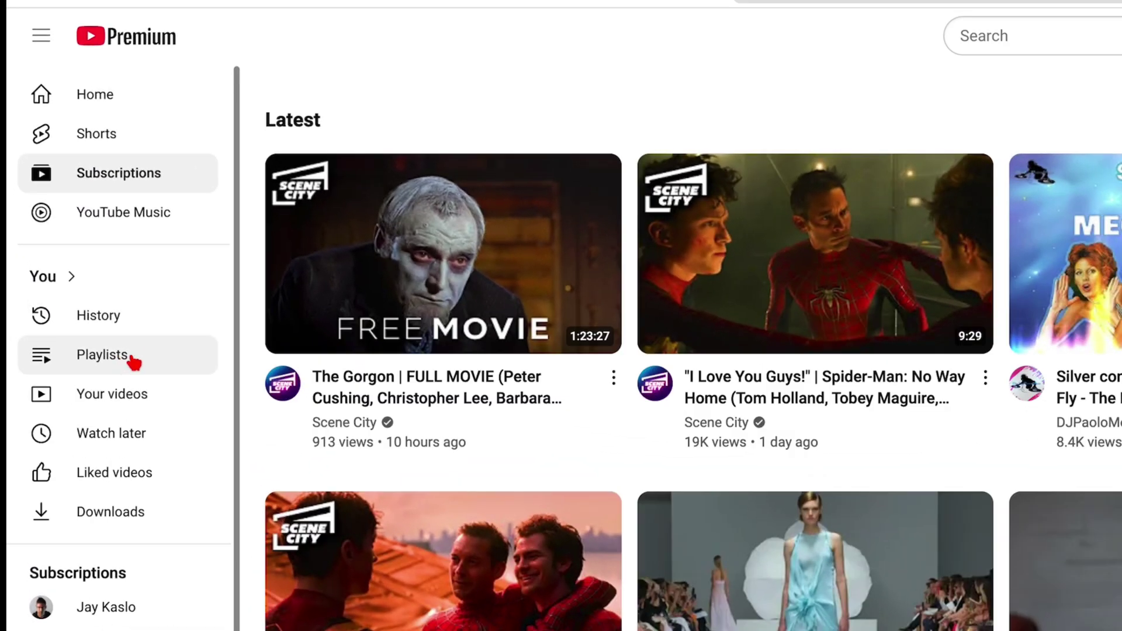
Open the Playlists library showing DOWNLOAD LATER, SUPER SAVES, WL - BG and Watch later.
click(71, 225)
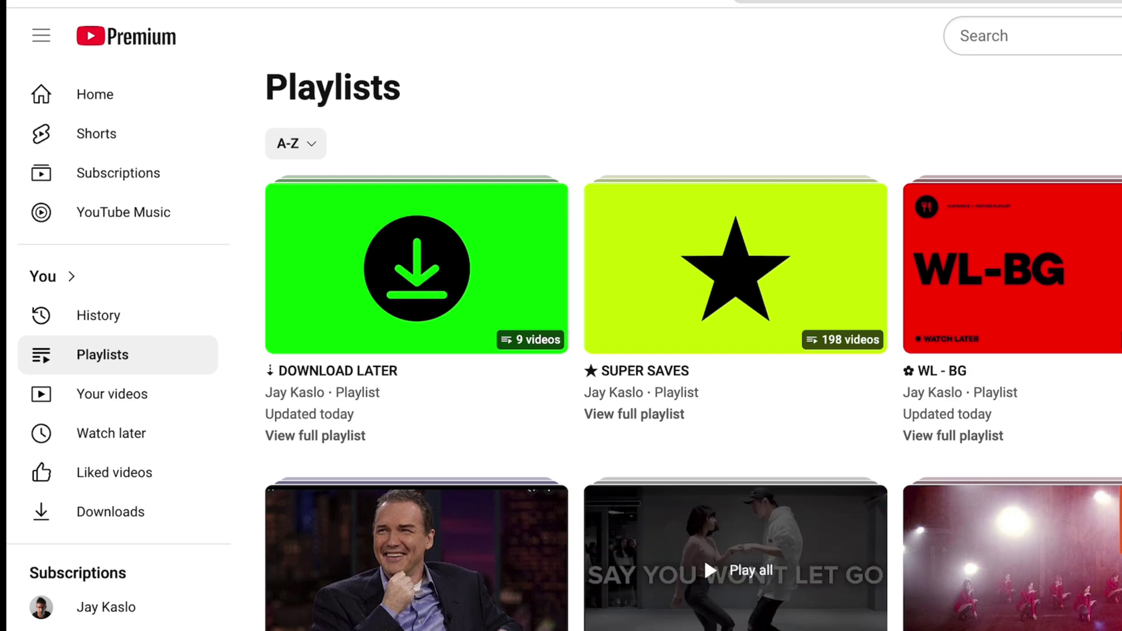
click(40, 37)
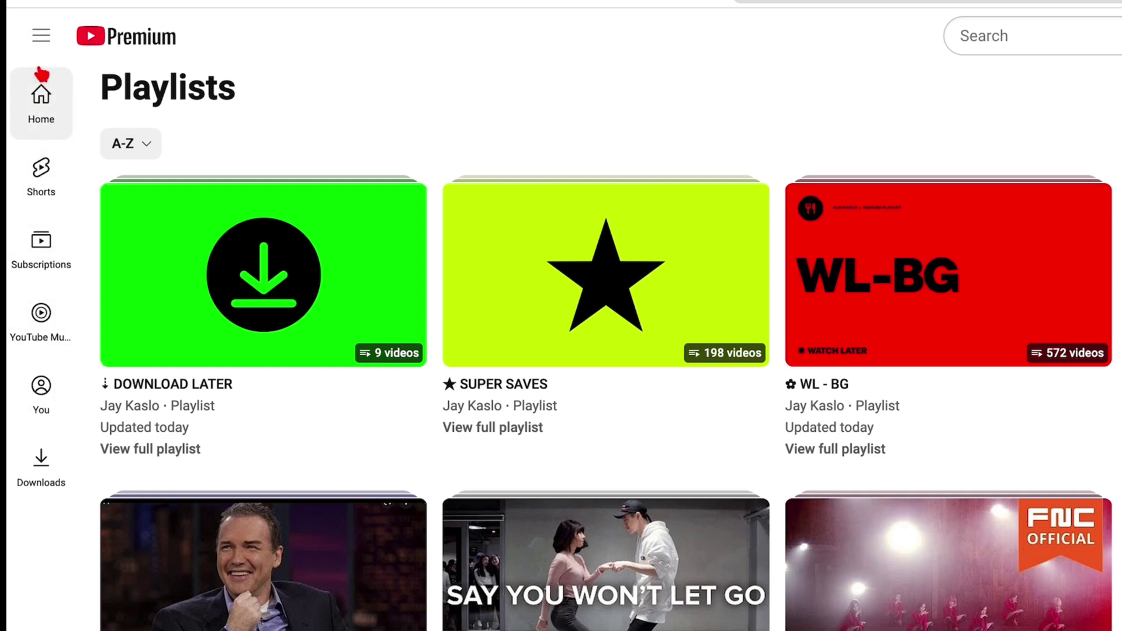
click(40, 38)
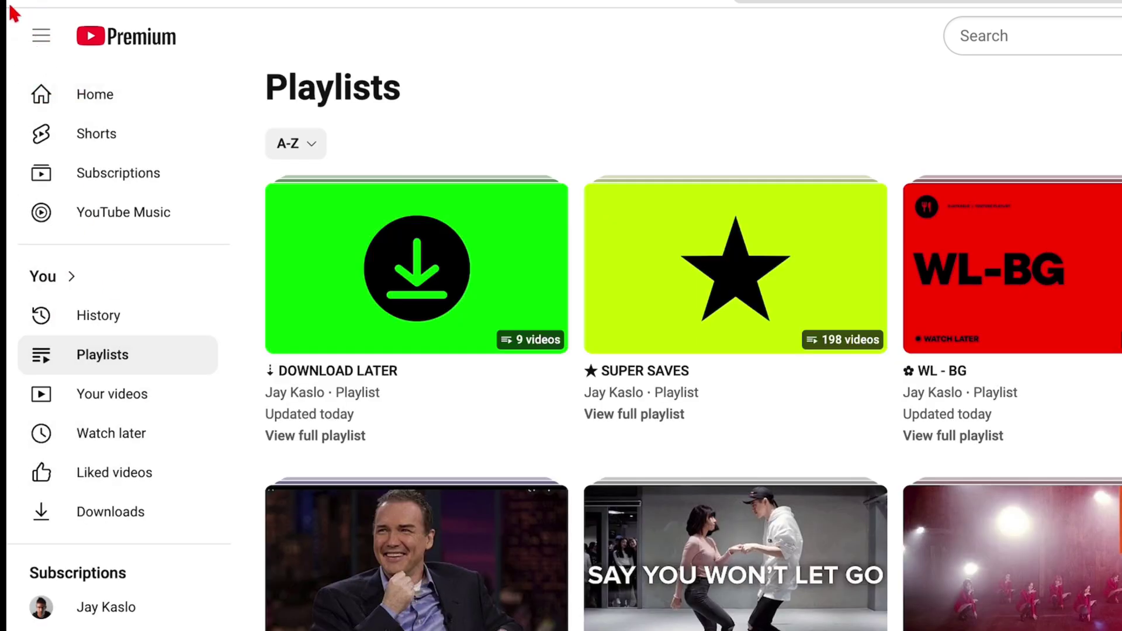
click(40, 36)
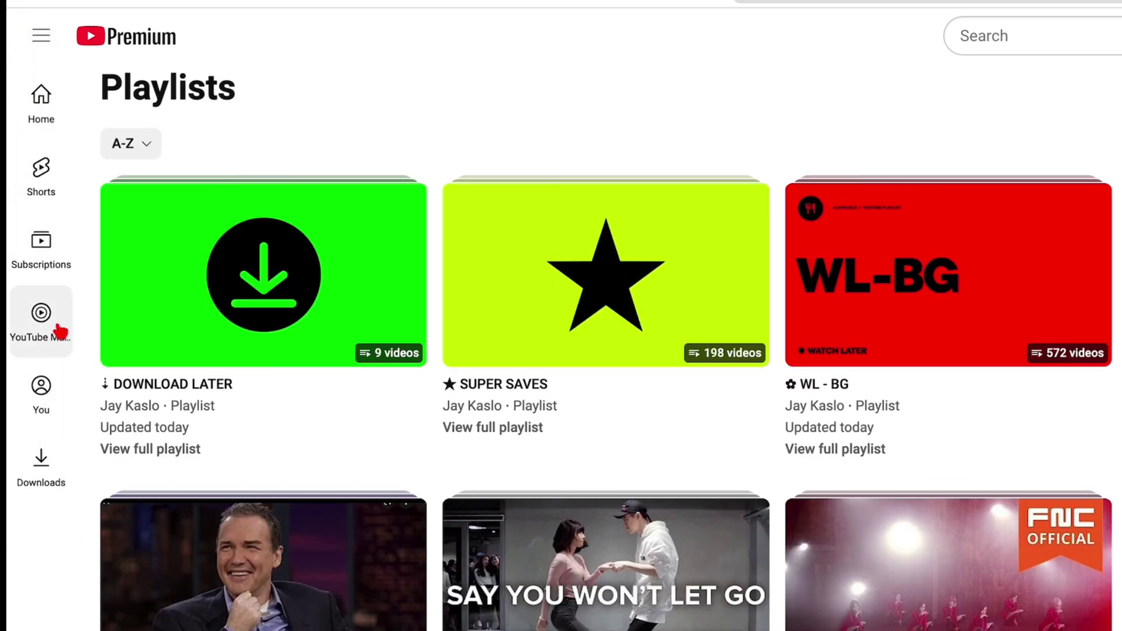
click(44, 35)
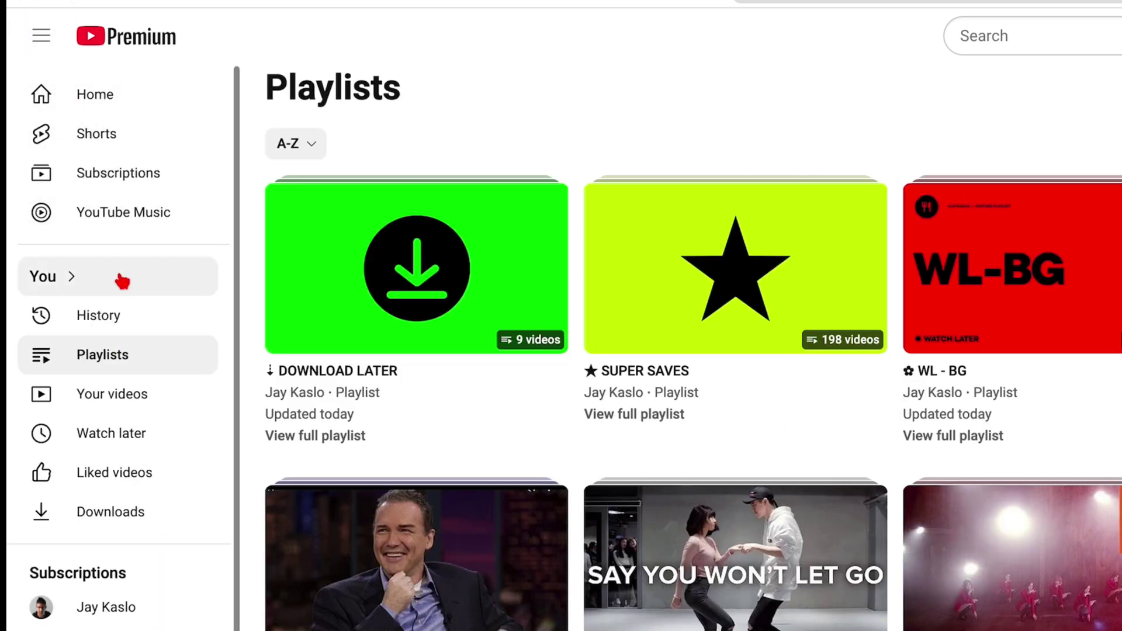
click(173, 361)
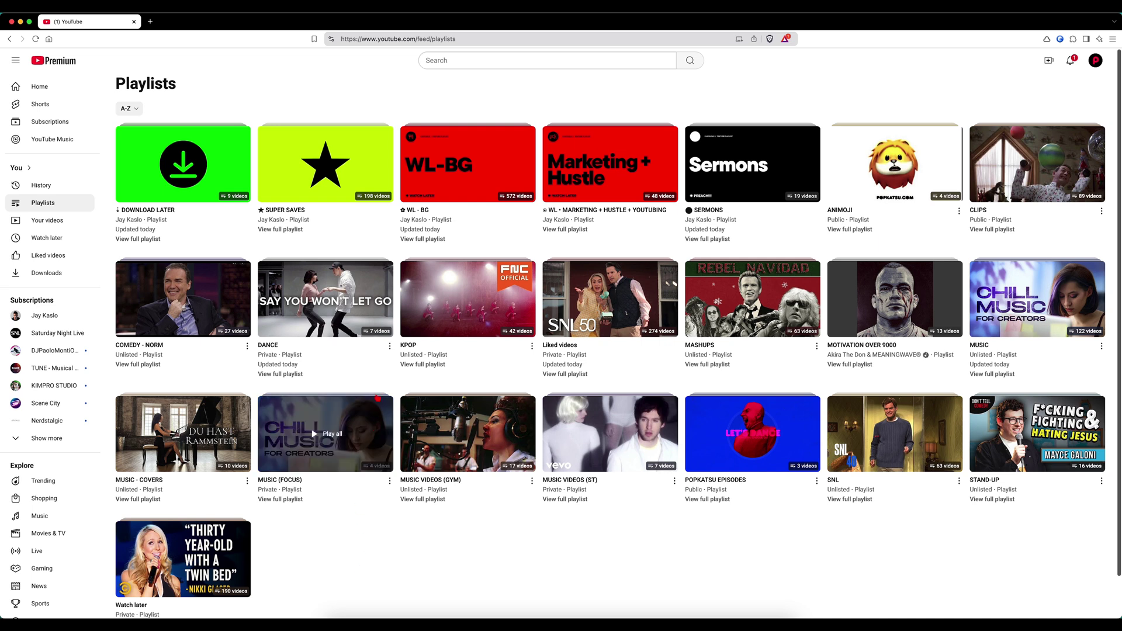
Preview the DANCE playlist in a new tab, then open the empty New Playlist's full page.
click(390, 347)
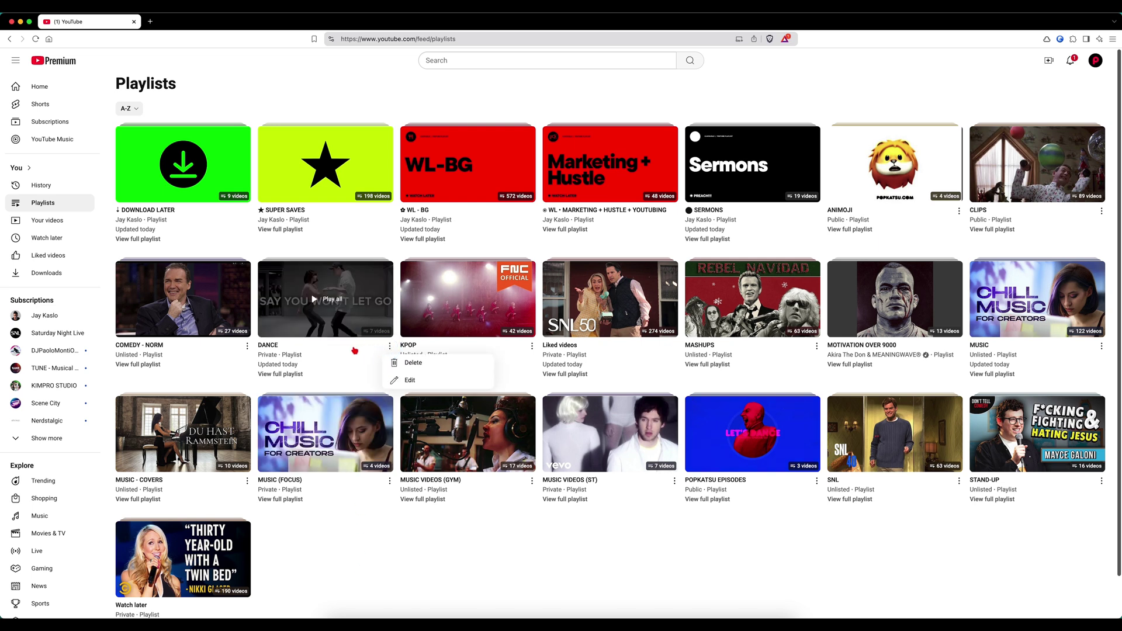
click(340, 554)
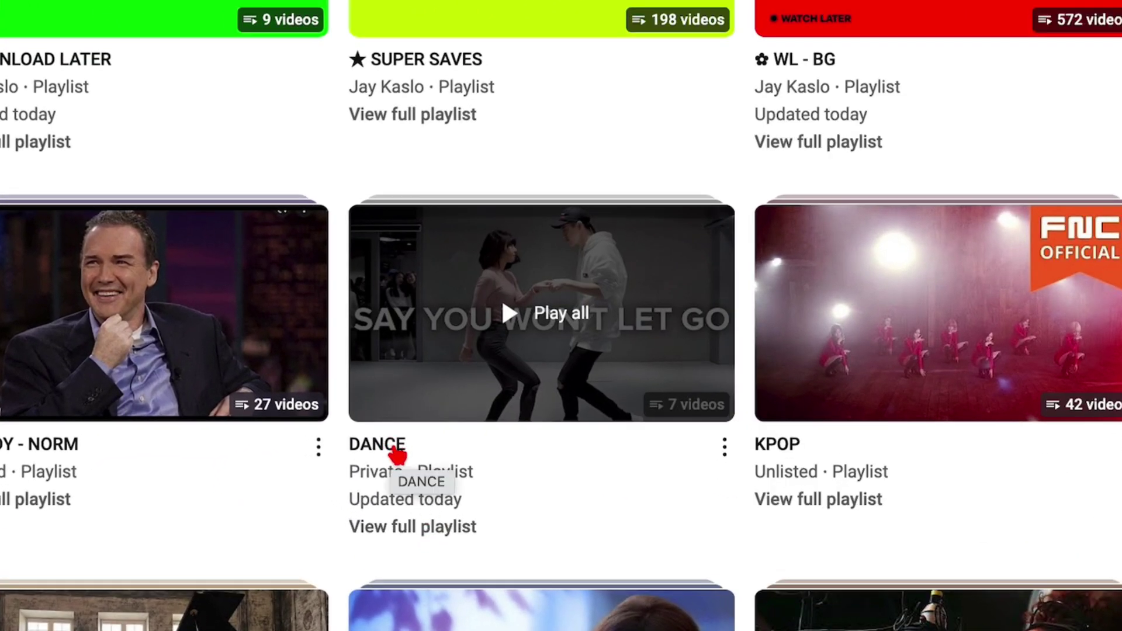
double_click(391, 446)
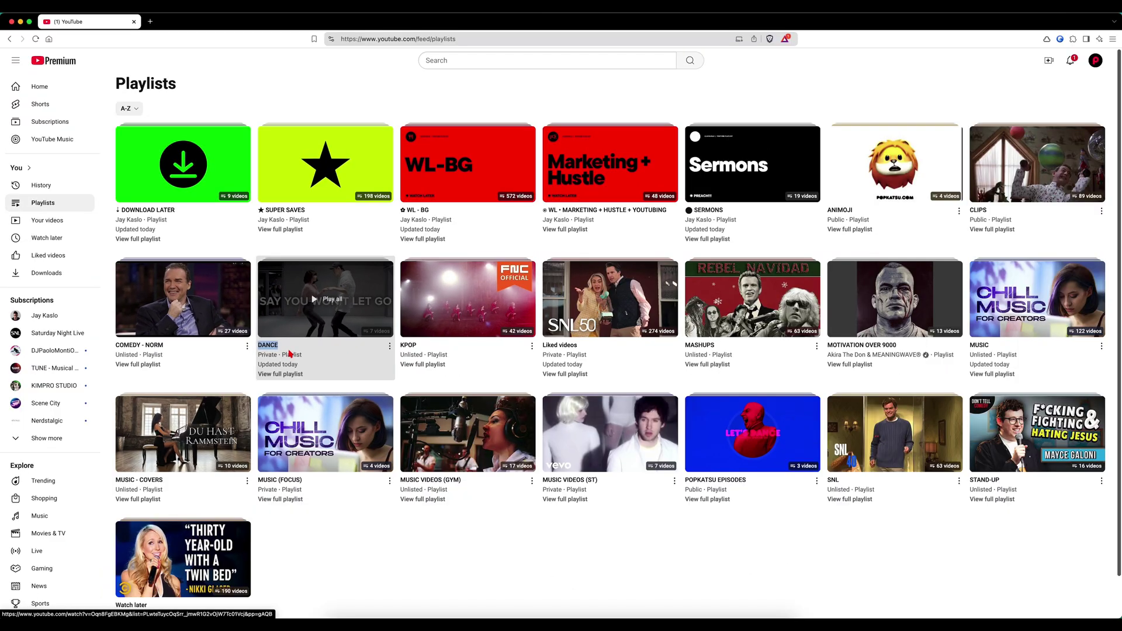
right_click(352, 418)
click(421, 432)
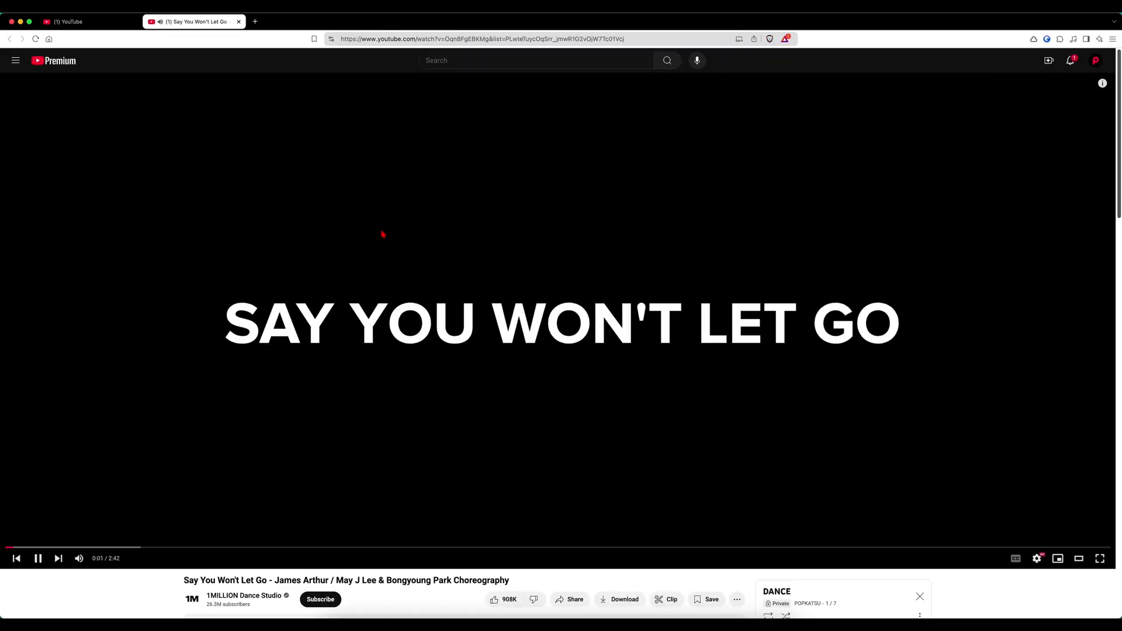
click(239, 22)
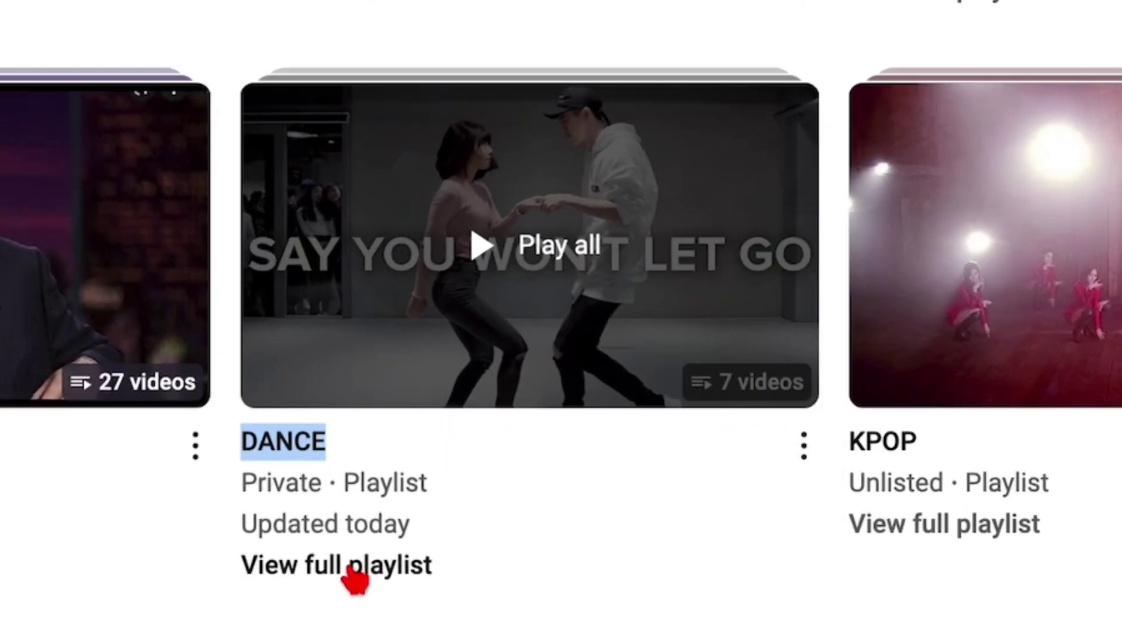
click(351, 569)
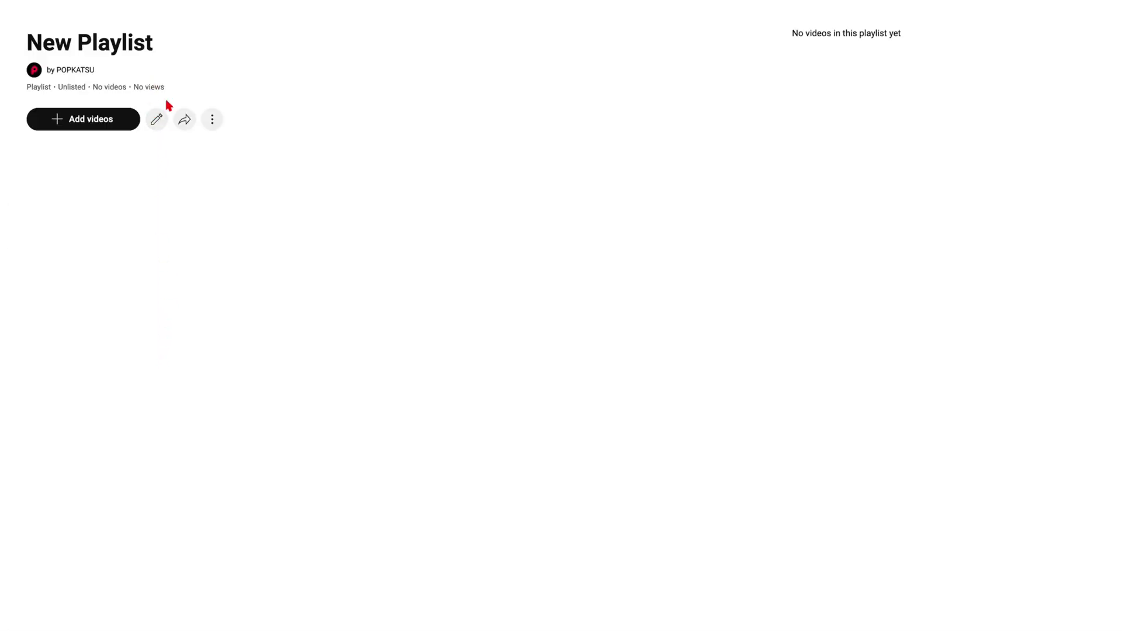
Look over New Playlist's edit dialog and Playlist Settings without changing anything.
click(156, 120)
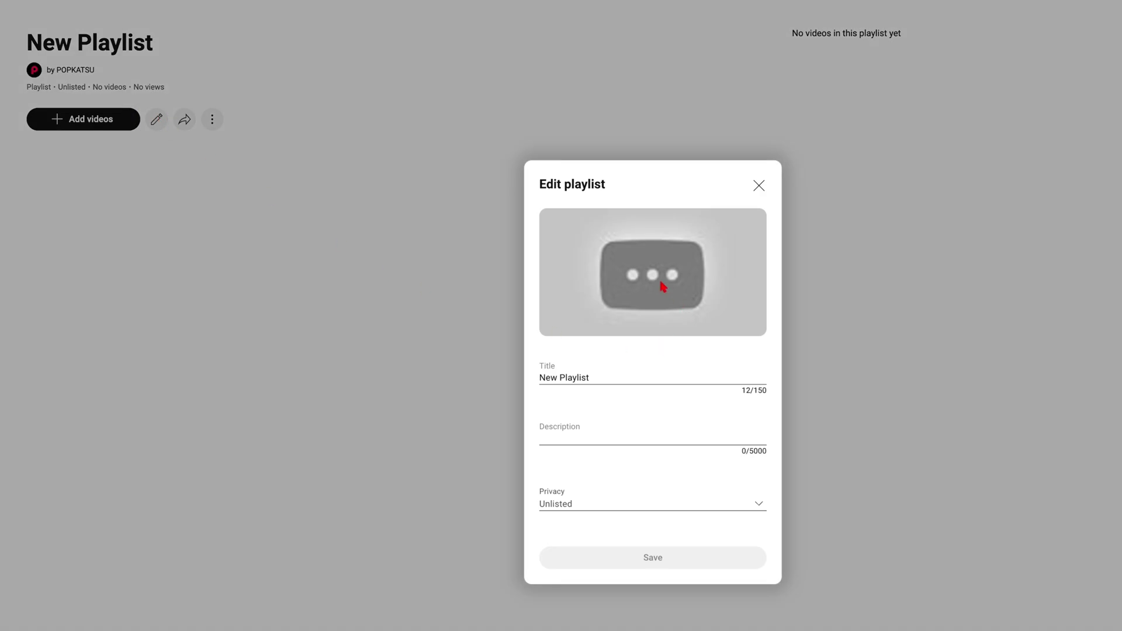
click(763, 184)
click(213, 121)
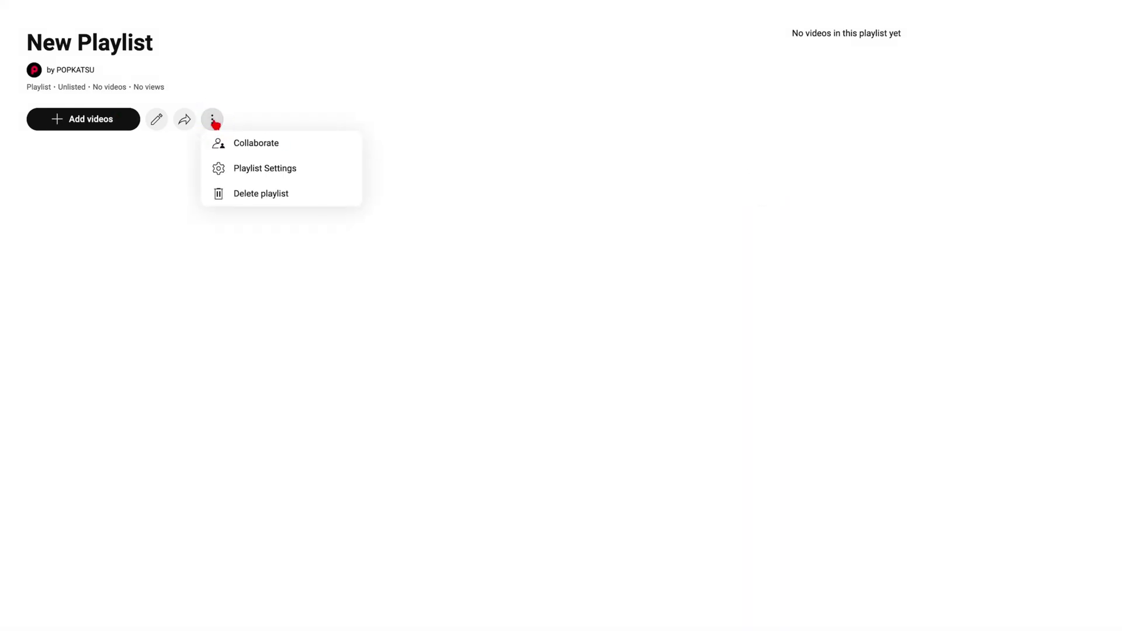
click(260, 170)
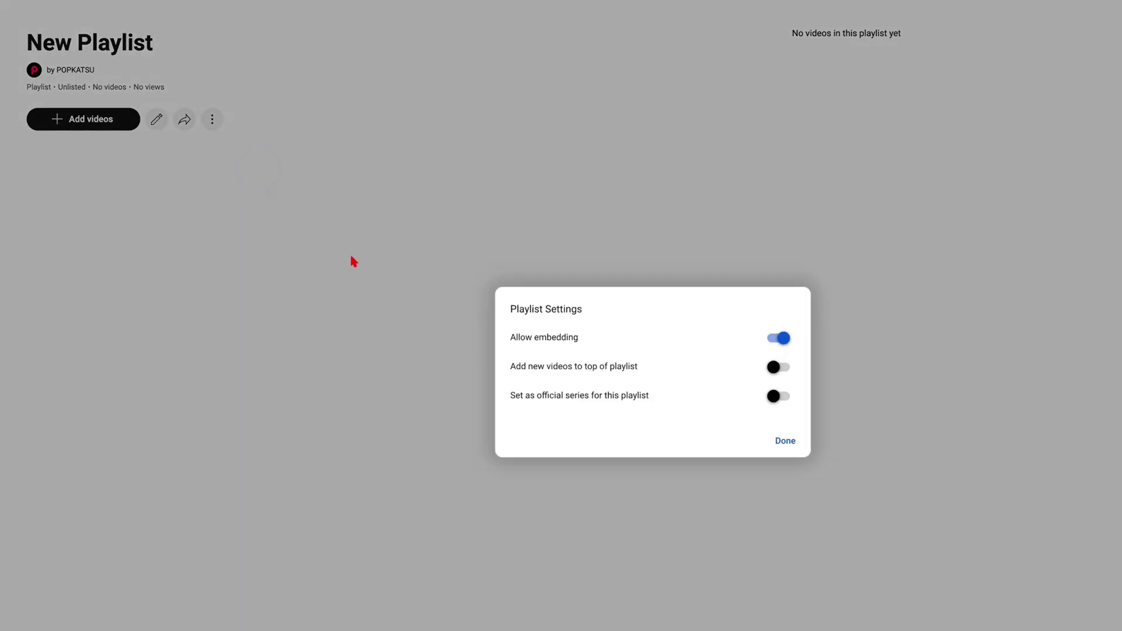
click(786, 442)
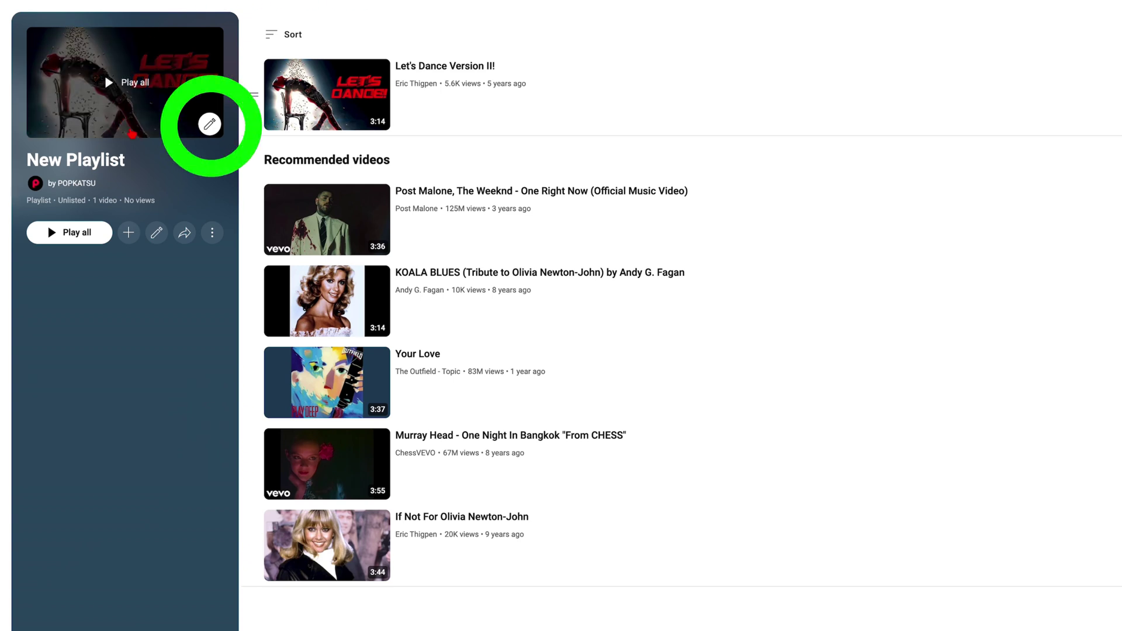
Upload the YOUTUBE cover image from THUMBNAILS as New Playlist's custom thumbnail.
click(208, 126)
click(1112, 624)
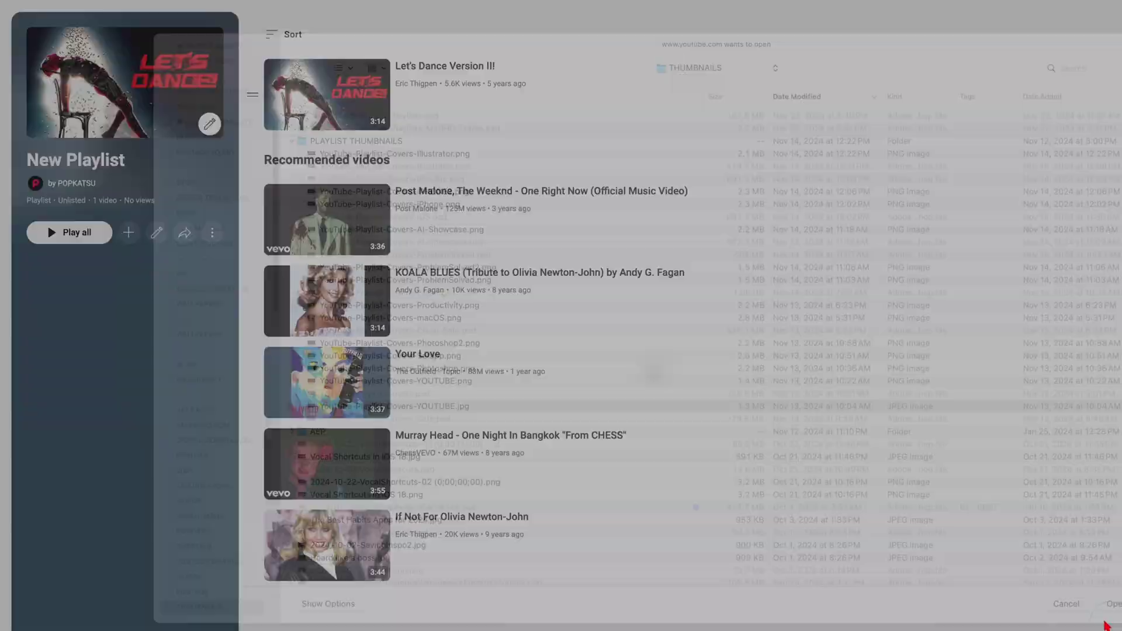
click(827, 511)
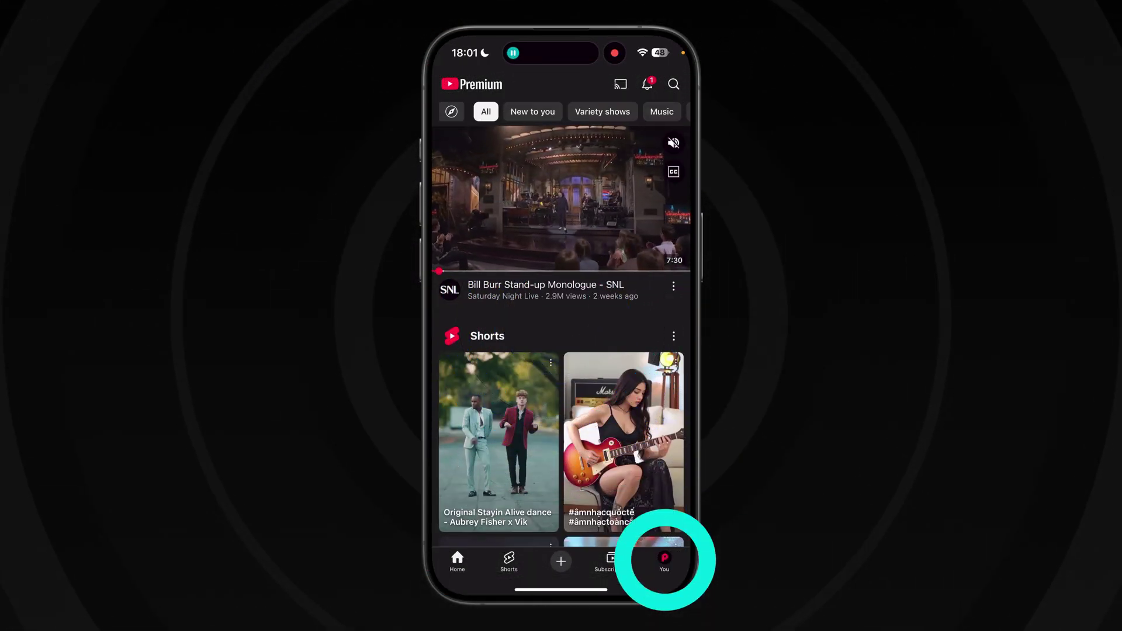
In the iOS app, go to the You page and the full Playlists list.
click(664, 561)
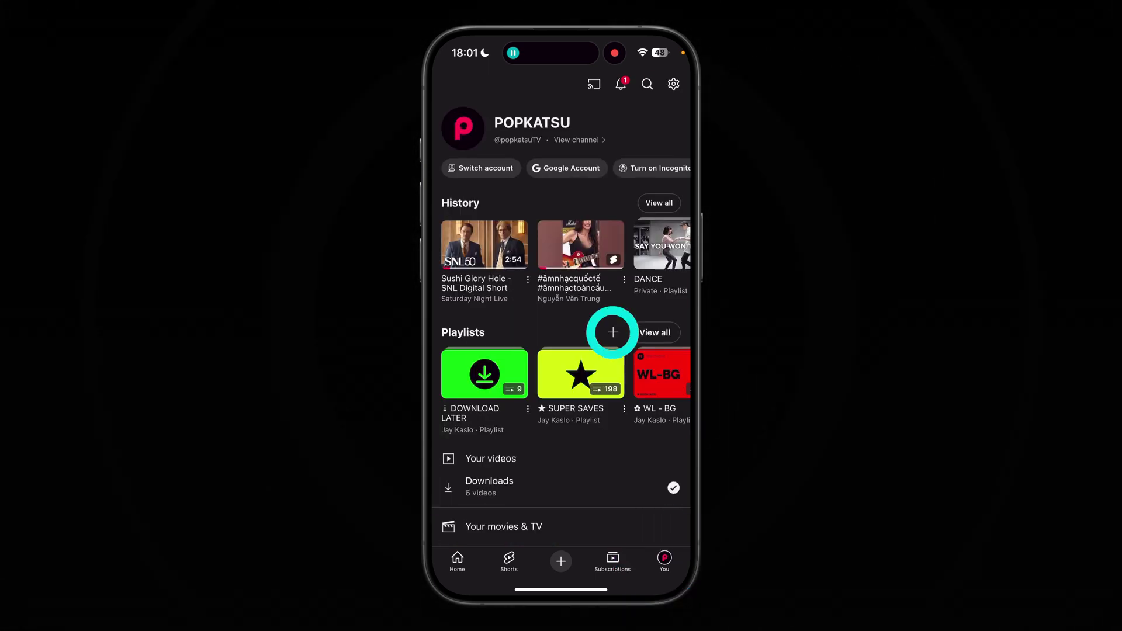
click(612, 332)
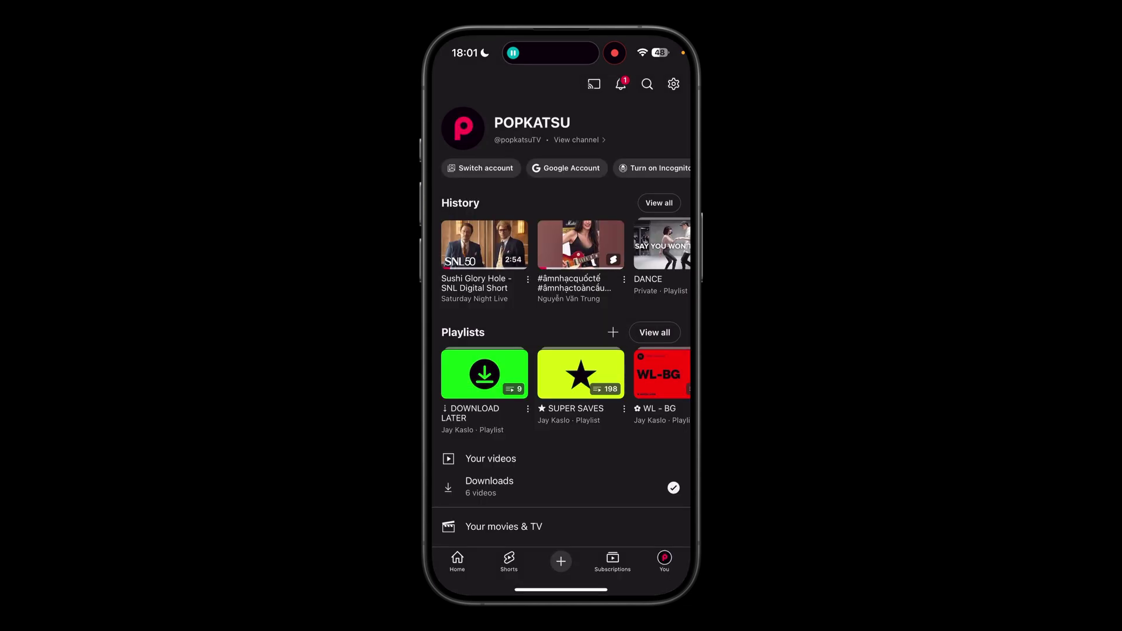
click(654, 332)
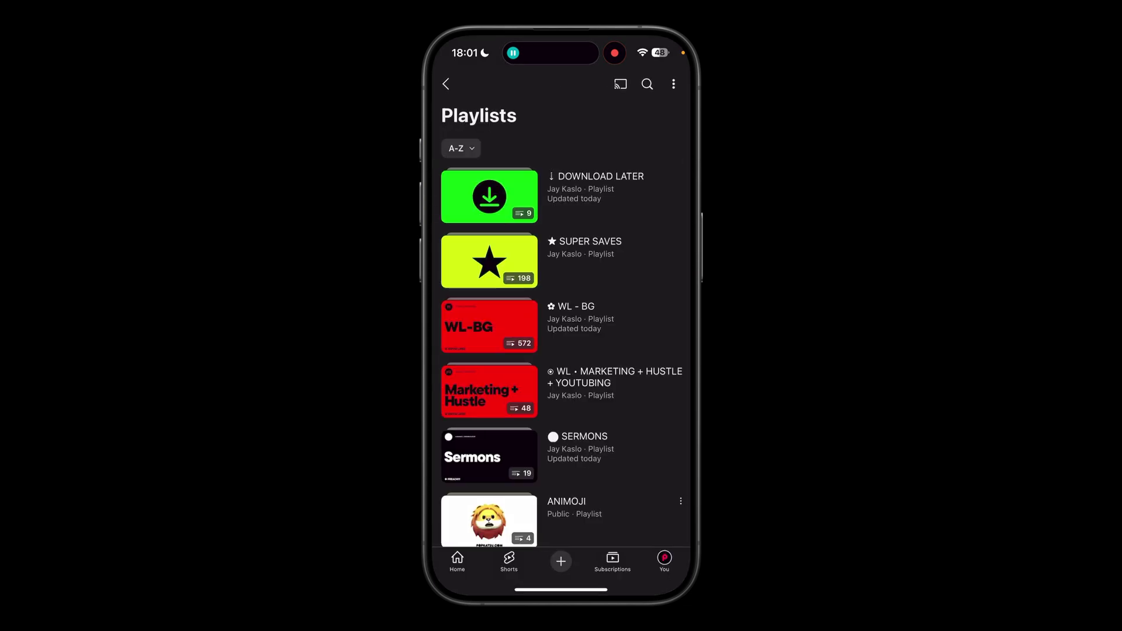
Find New Playlist in the Playlists list and open its options to edit details.
scroll(565, 337, down, 10)
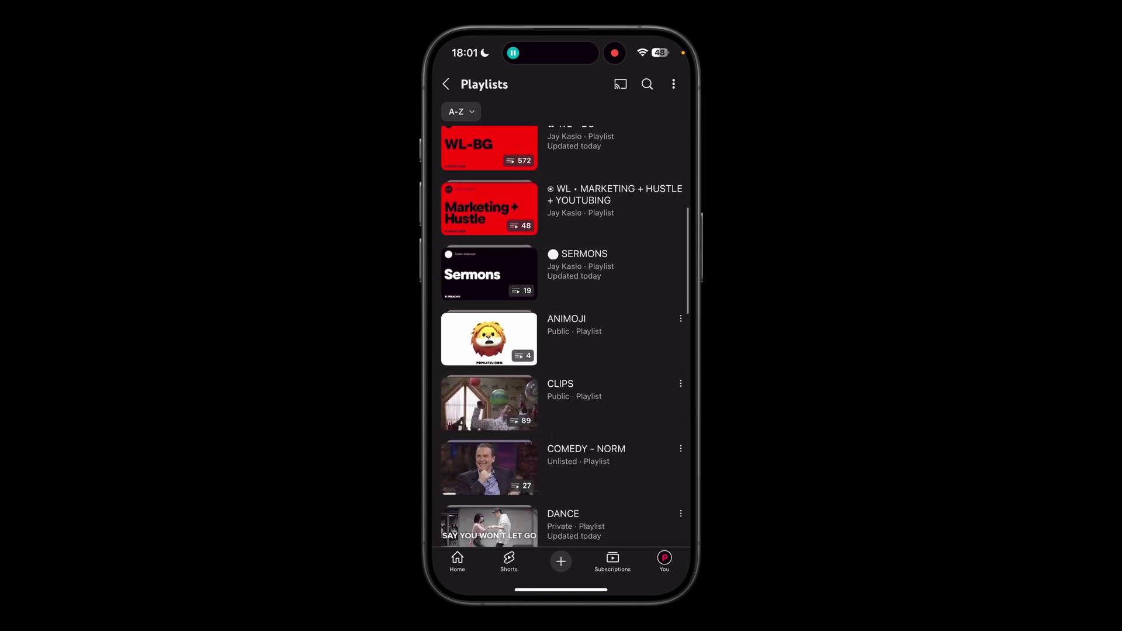
scroll(565, 337, down, 6)
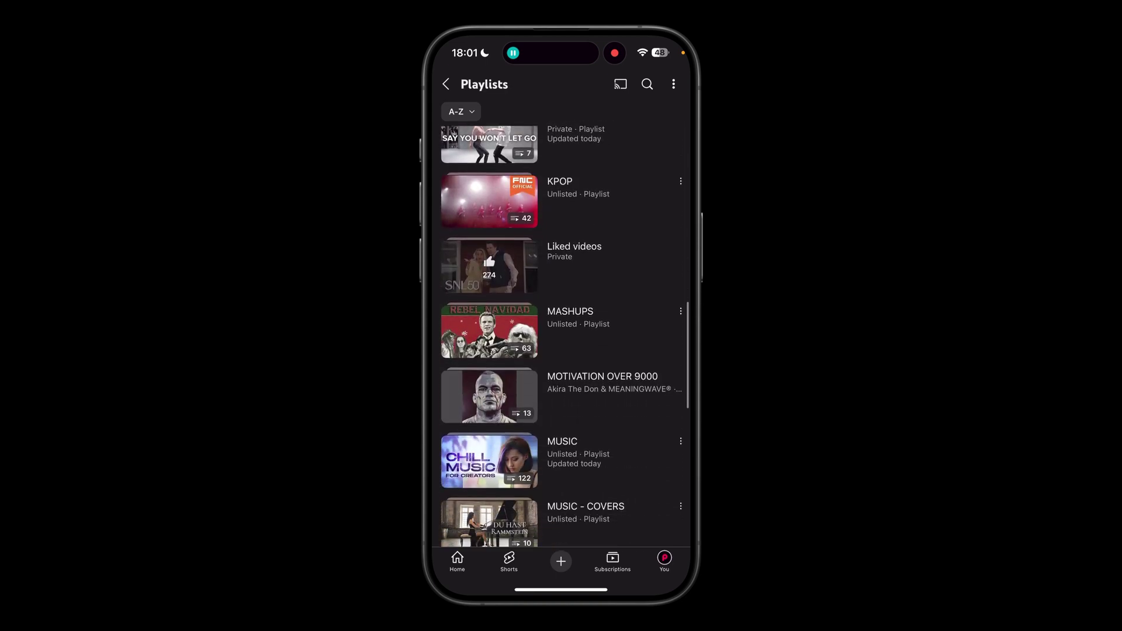
scroll(564, 337, up, 8)
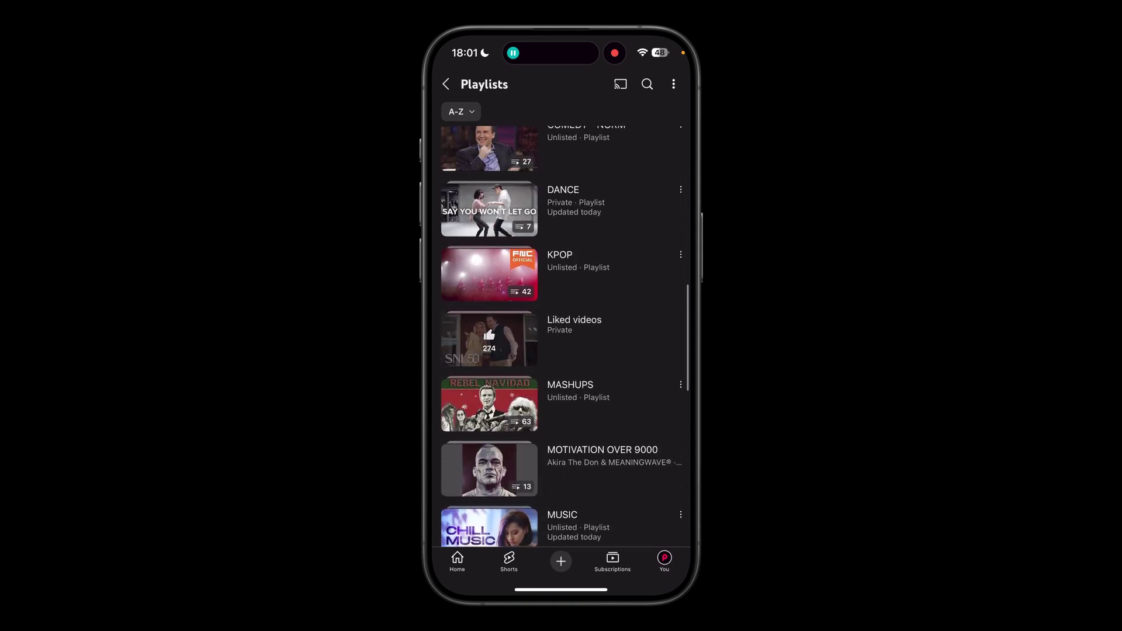
scroll(564, 337, down, 6)
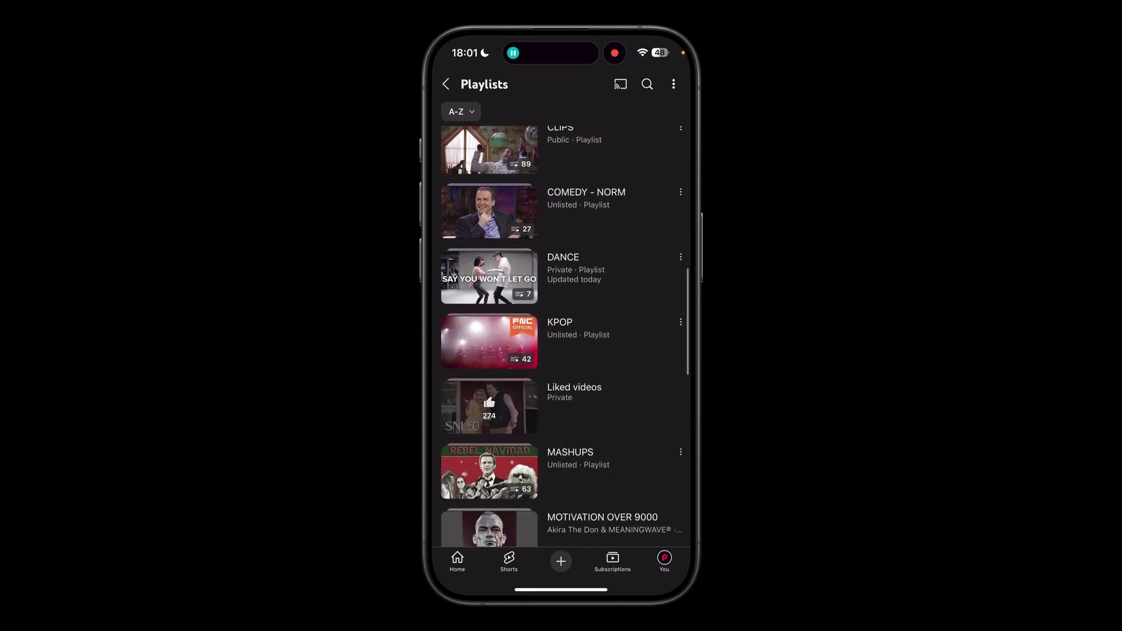
scroll(564, 337, down, 8)
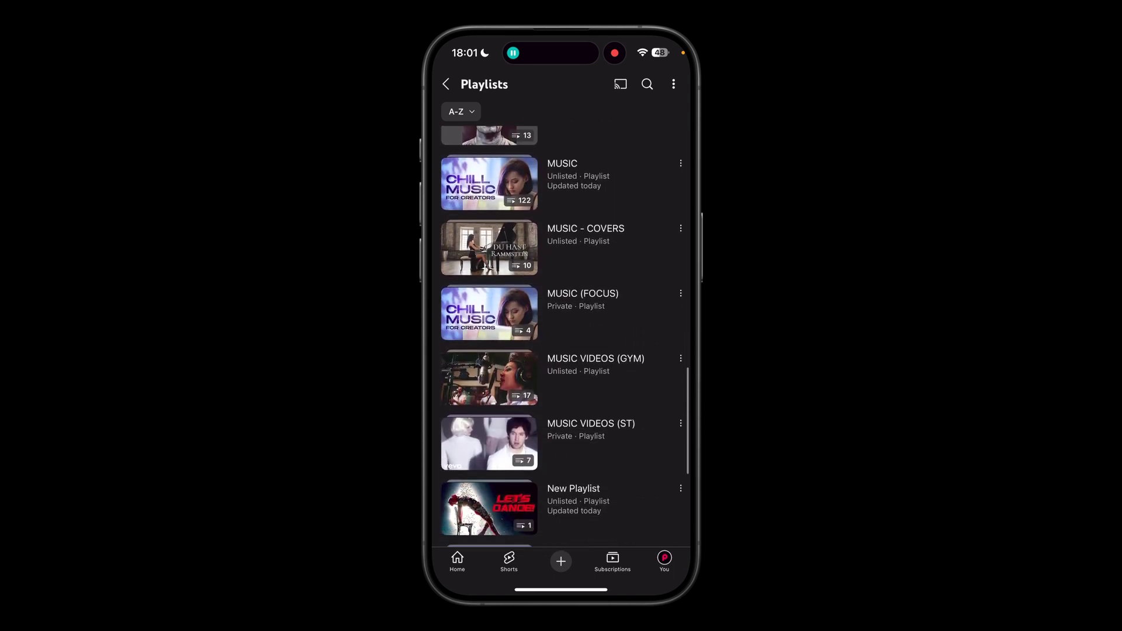
scroll(689, 413, up, 4)
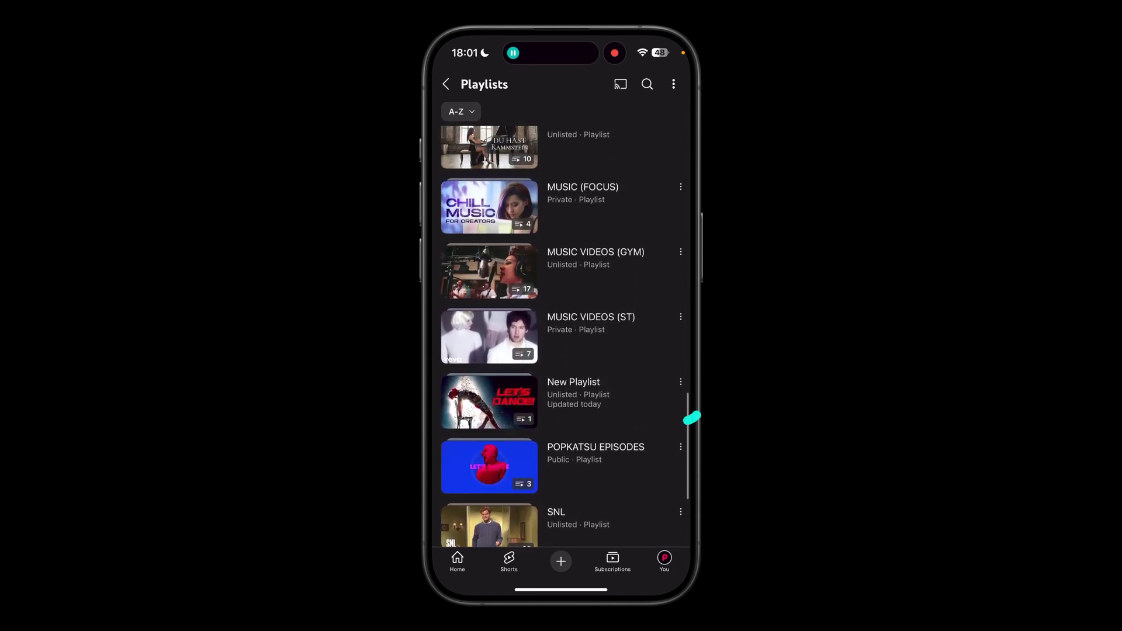
click(681, 399)
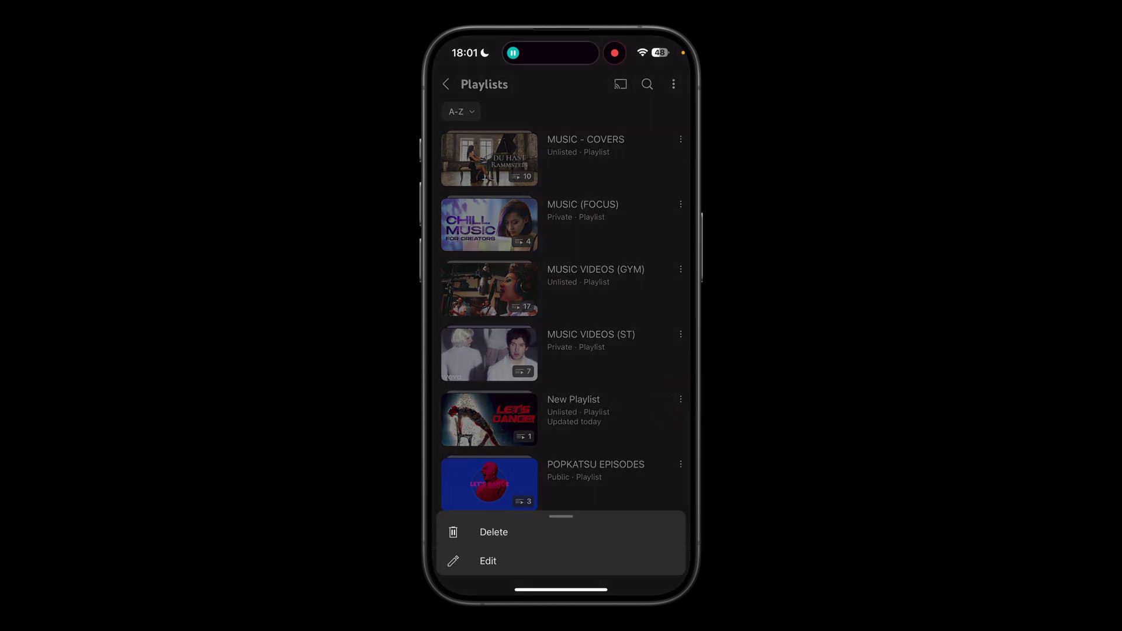
click(491, 558)
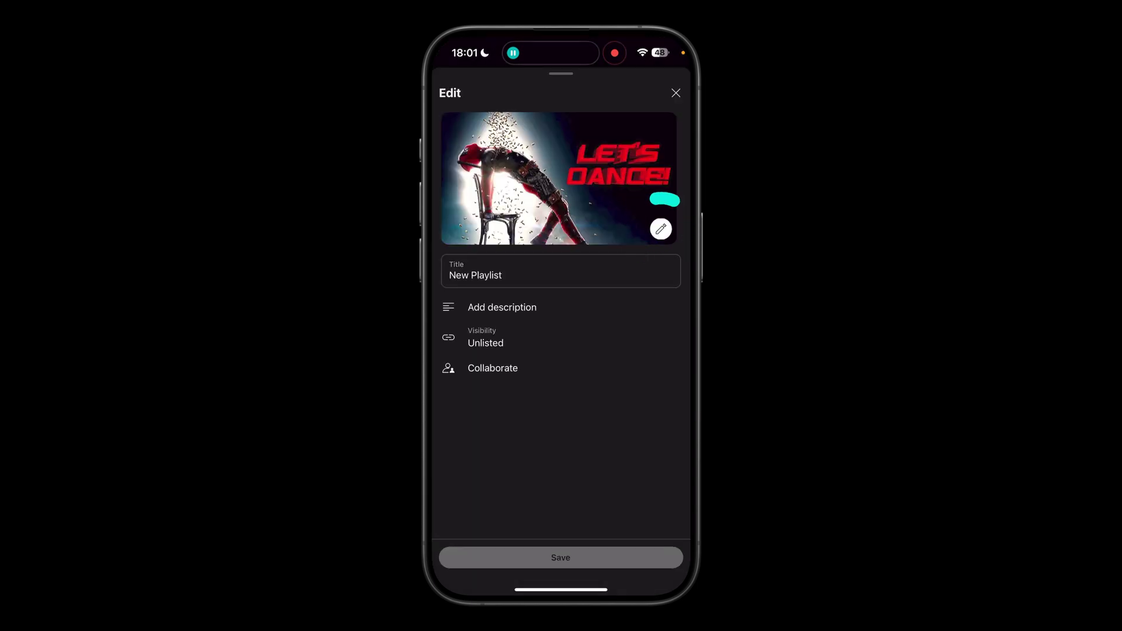
Set New Playlist's thumbnail to the red YOUTUBE image from the phone's photo library.
click(660, 228)
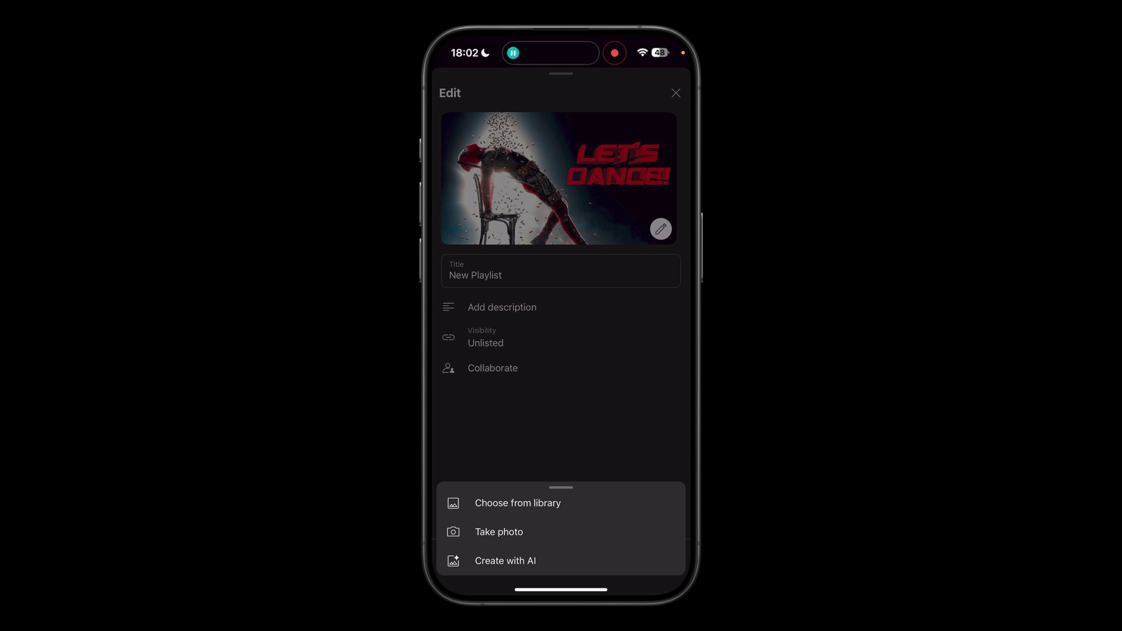
click(518, 503)
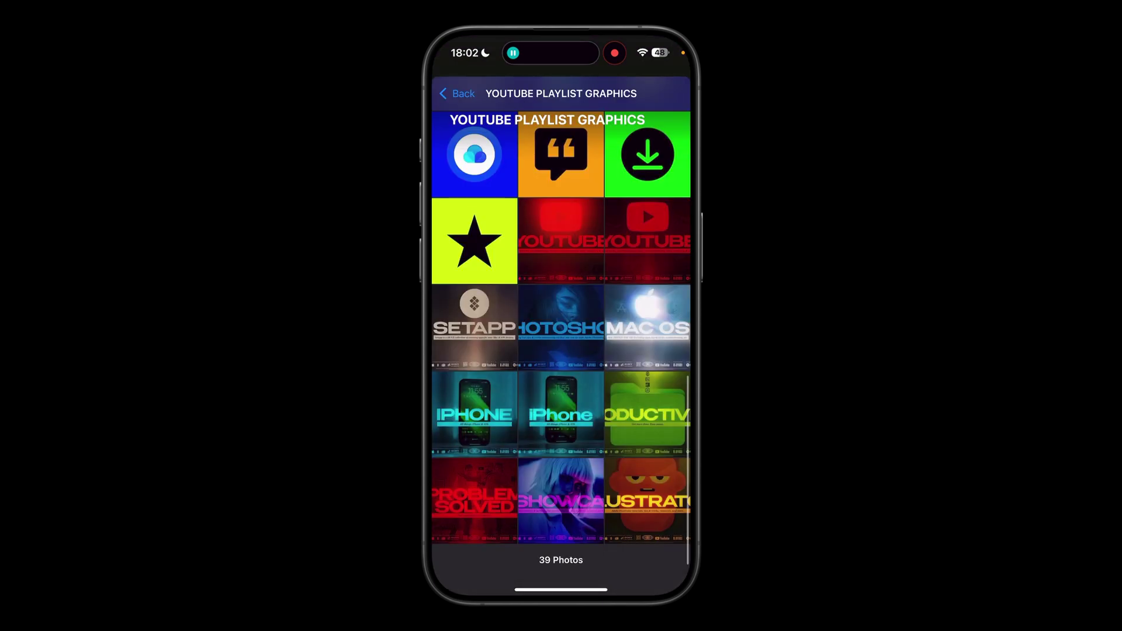
click(560, 239)
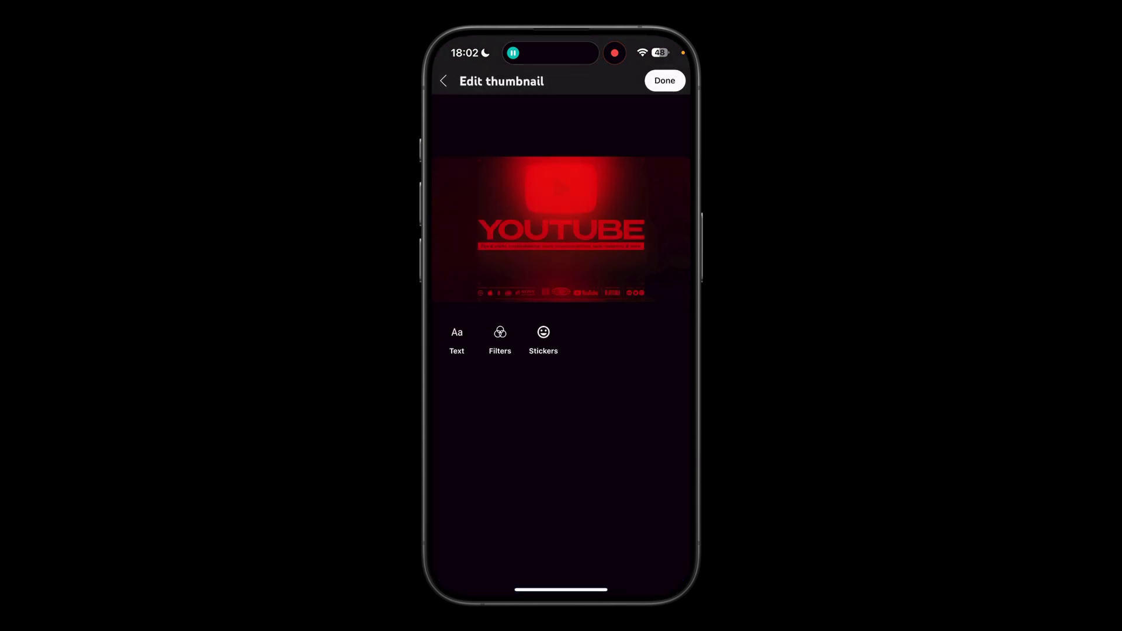
click(664, 81)
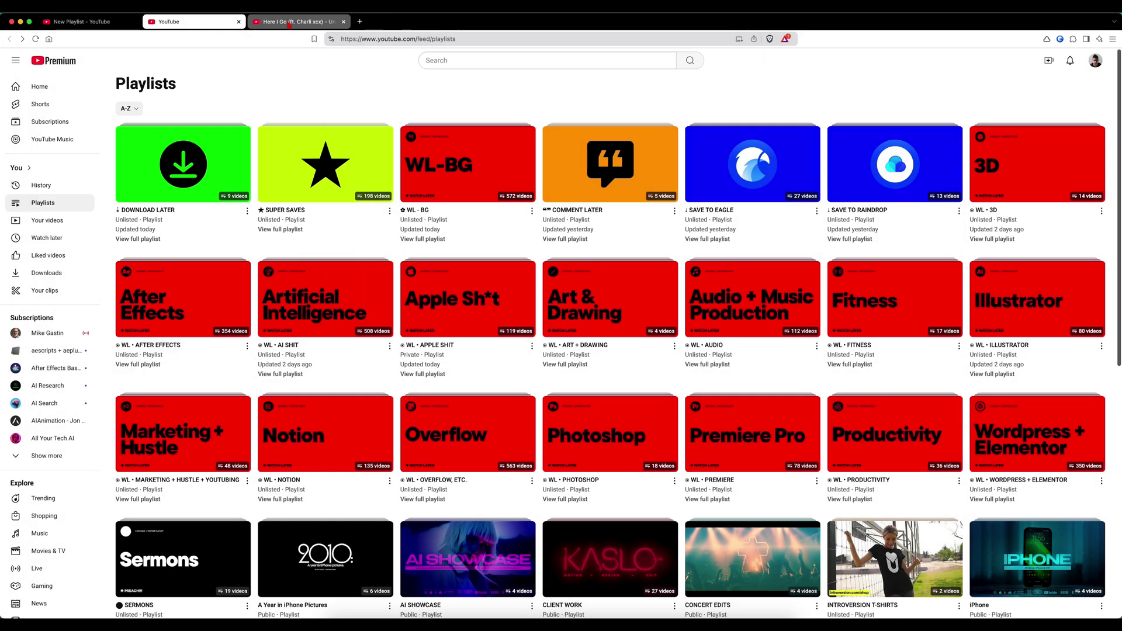
Check the Here I Go video tab, then return to the playlists overview.
click(292, 21)
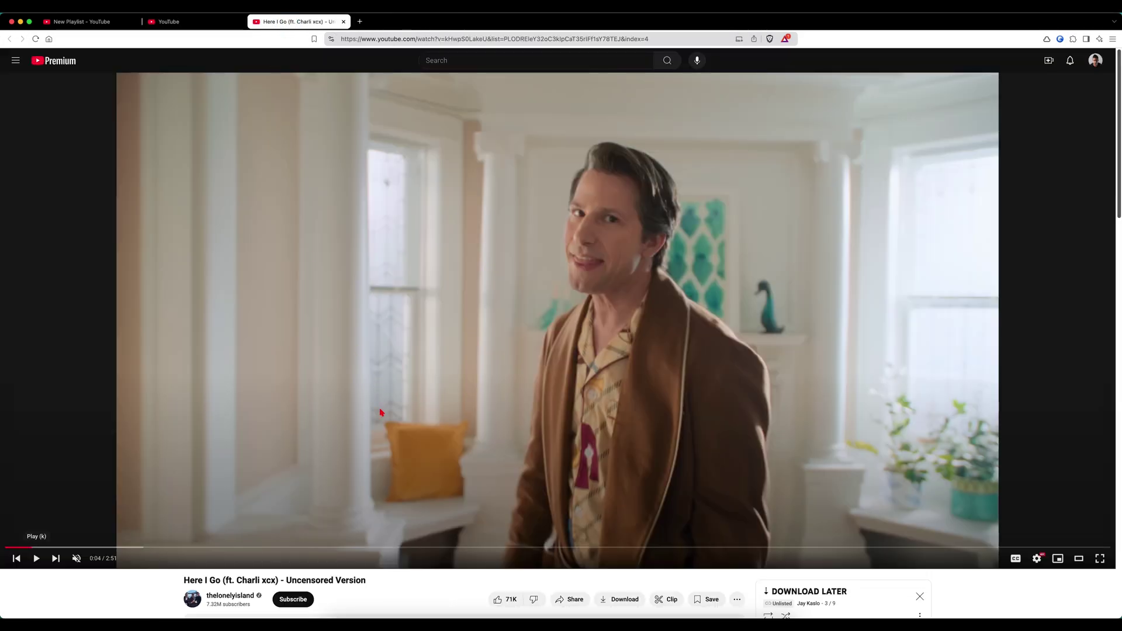
scroll(377, 389, down, 3)
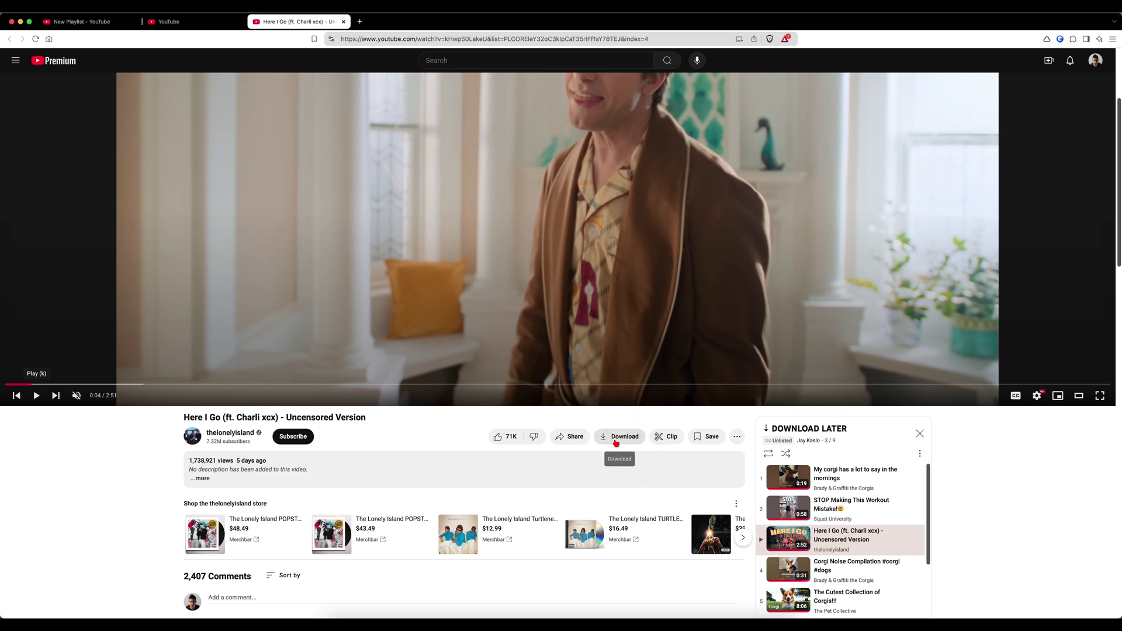
click(192, 22)
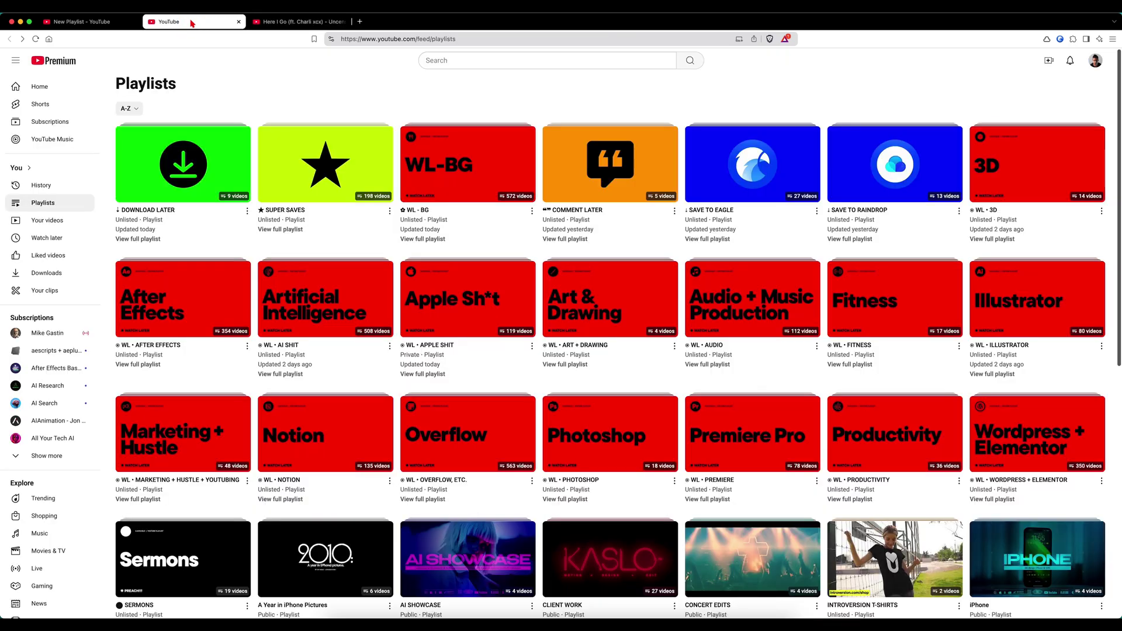
Open Download Later in a new tab and copy its share link.
triple_click(140, 241)
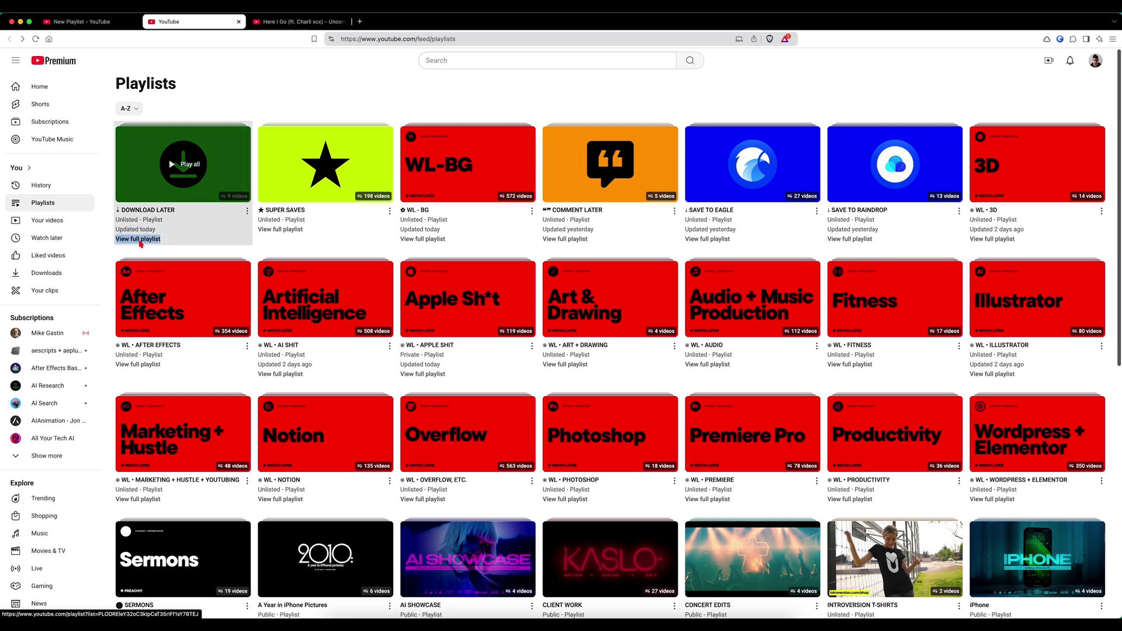
click(151, 241)
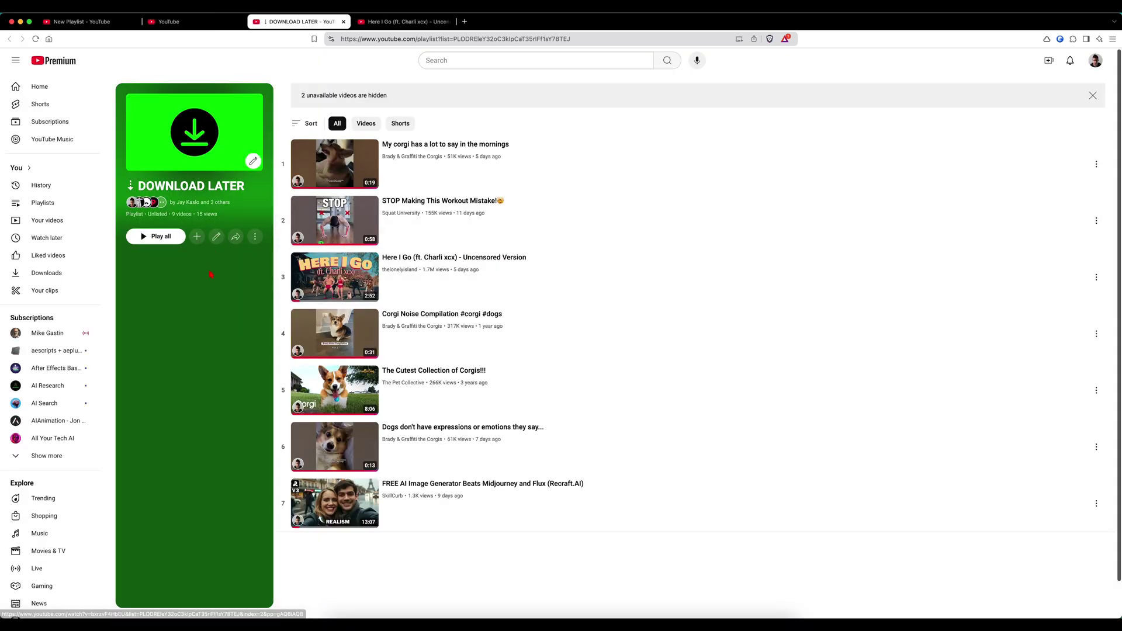
click(236, 238)
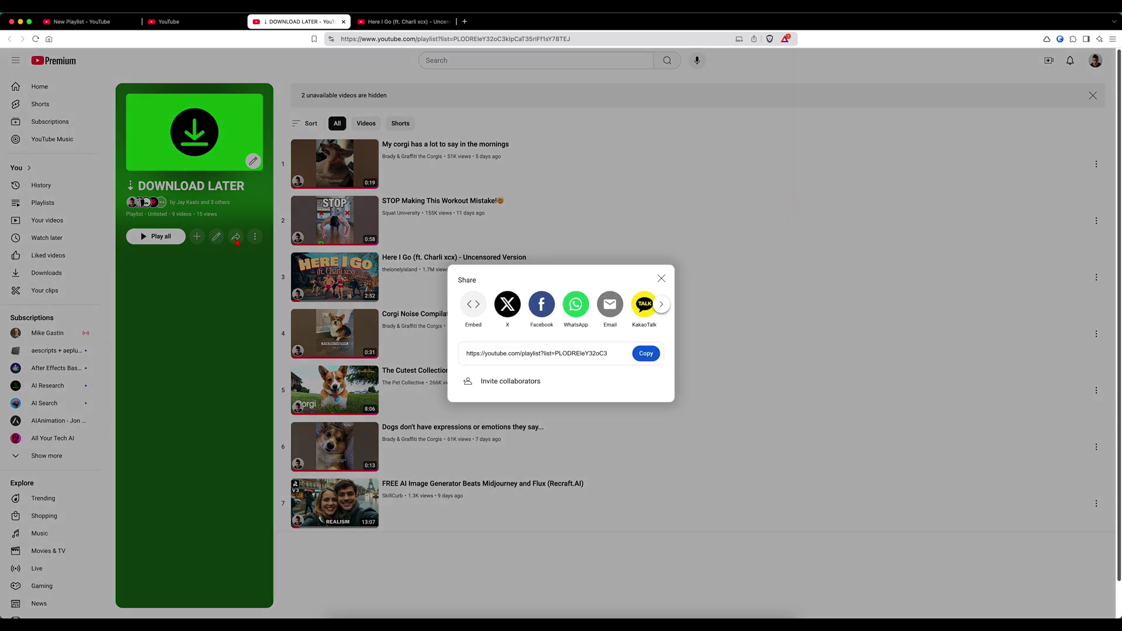
click(647, 355)
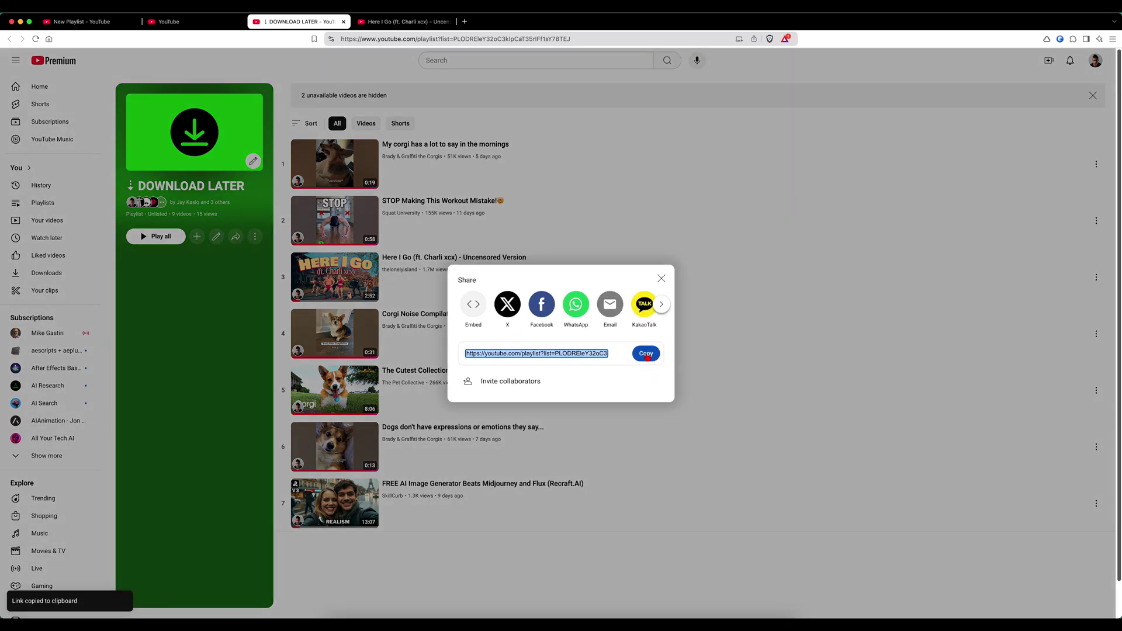
click(662, 278)
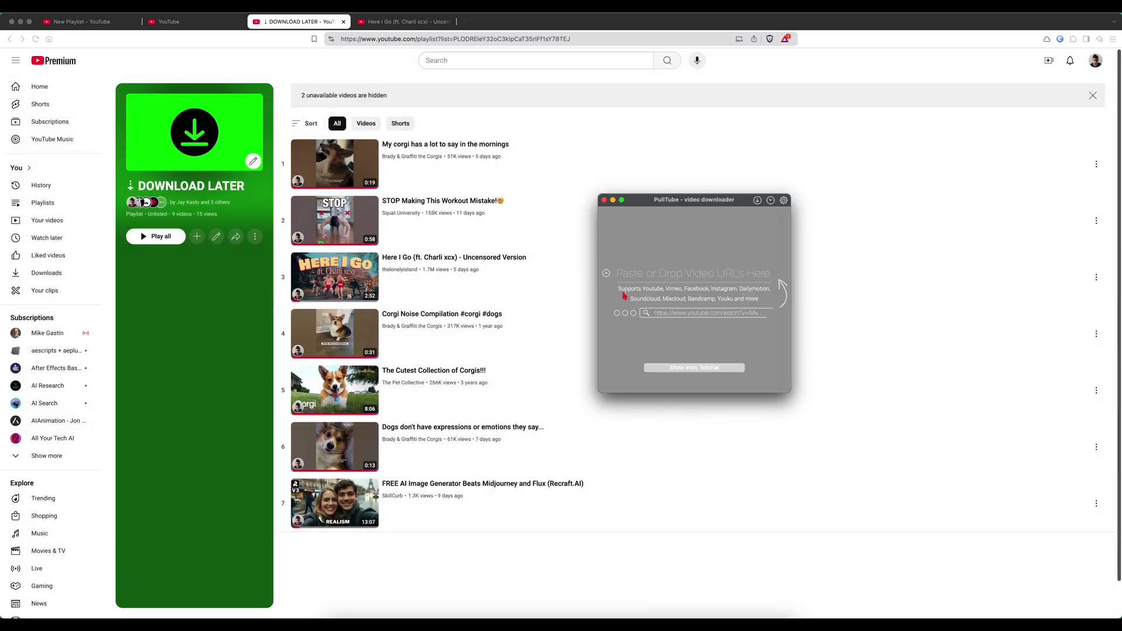
Paste the Download Later playlist link into PullTube and download all its videos.
key(super+v)
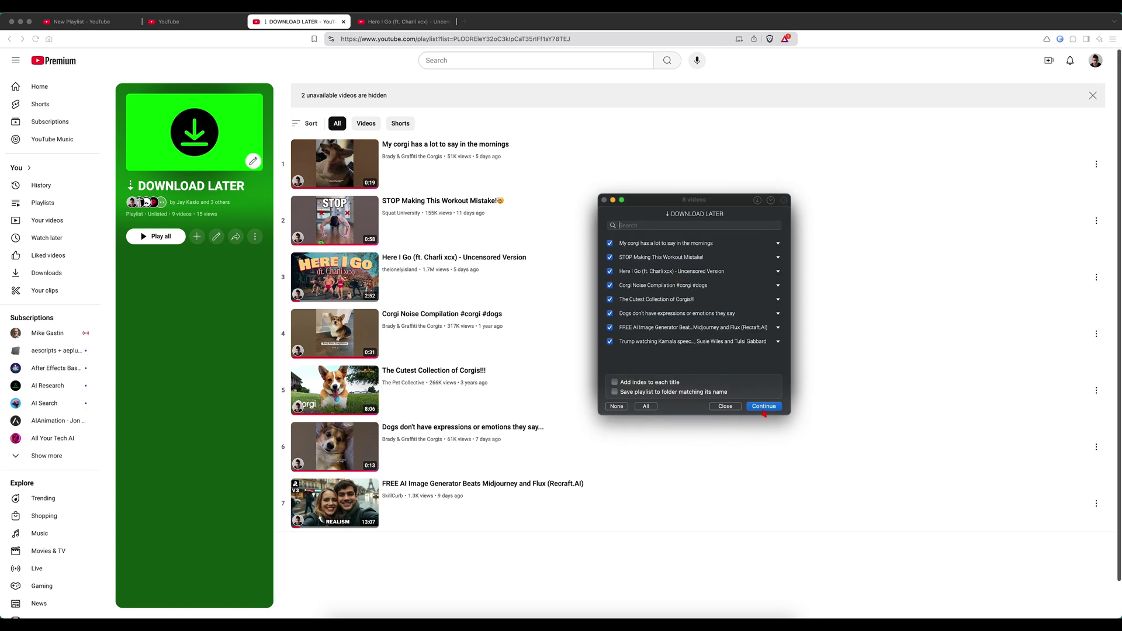
click(765, 407)
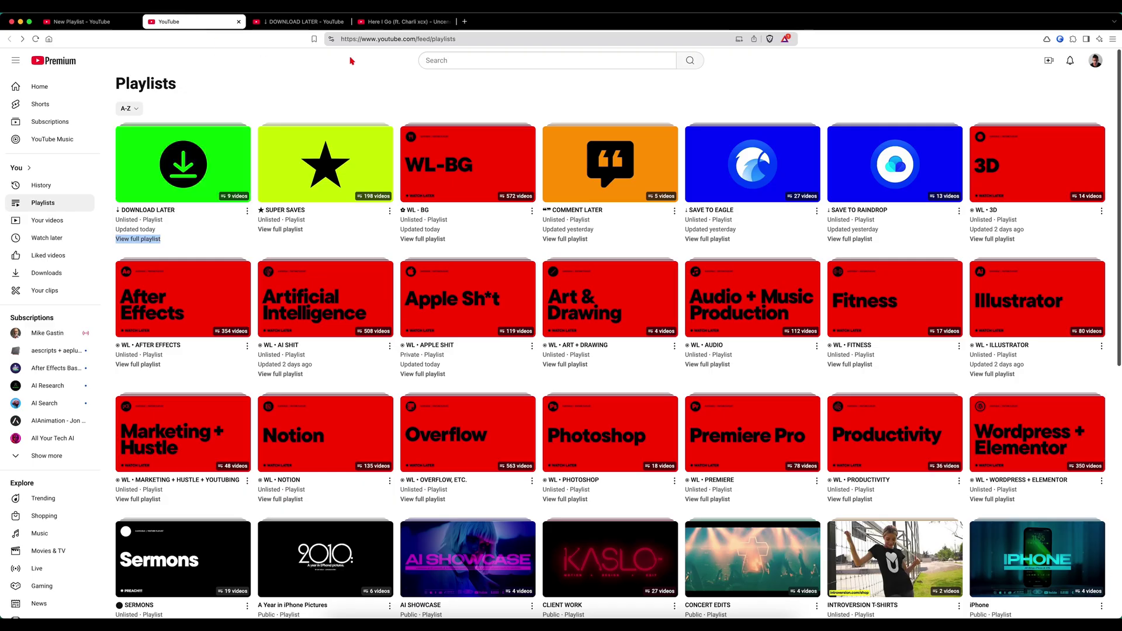
Open the Super Saves playlist in a new tab, then return to the Playlists tab.
click(414, 88)
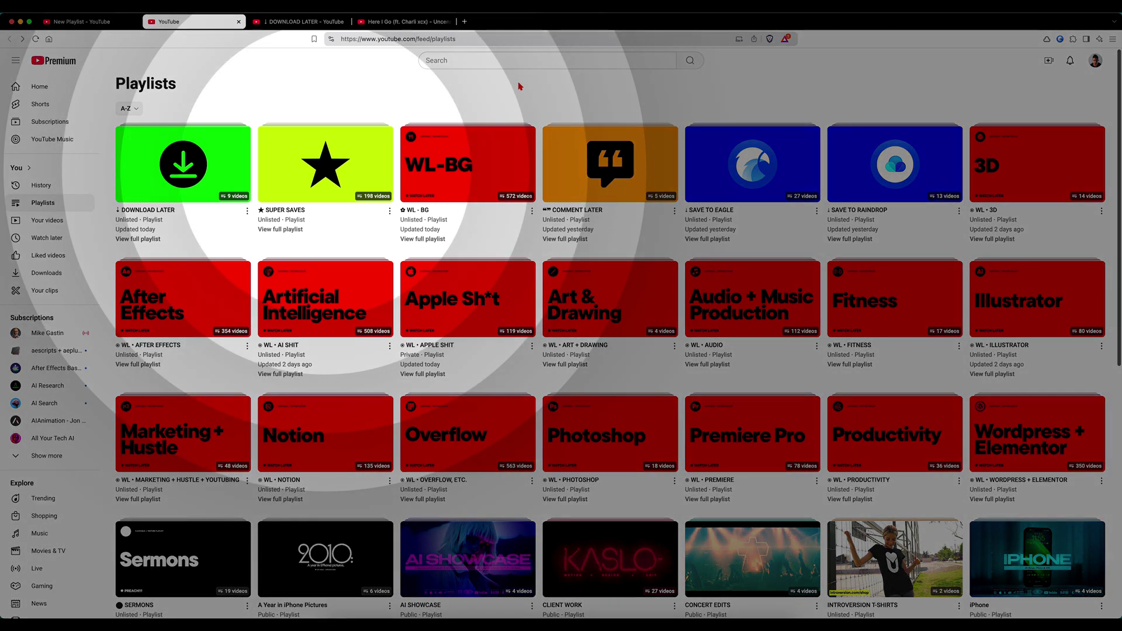
click(286, 233)
right_click(293, 239)
click(298, 243)
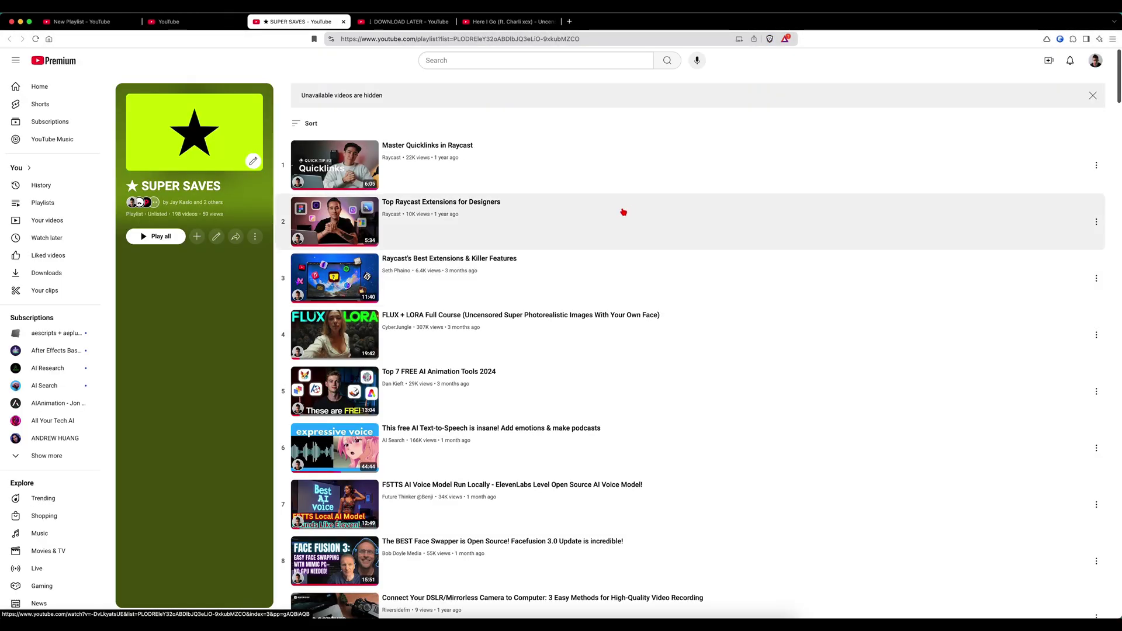
scroll(642, 199, down, 3)
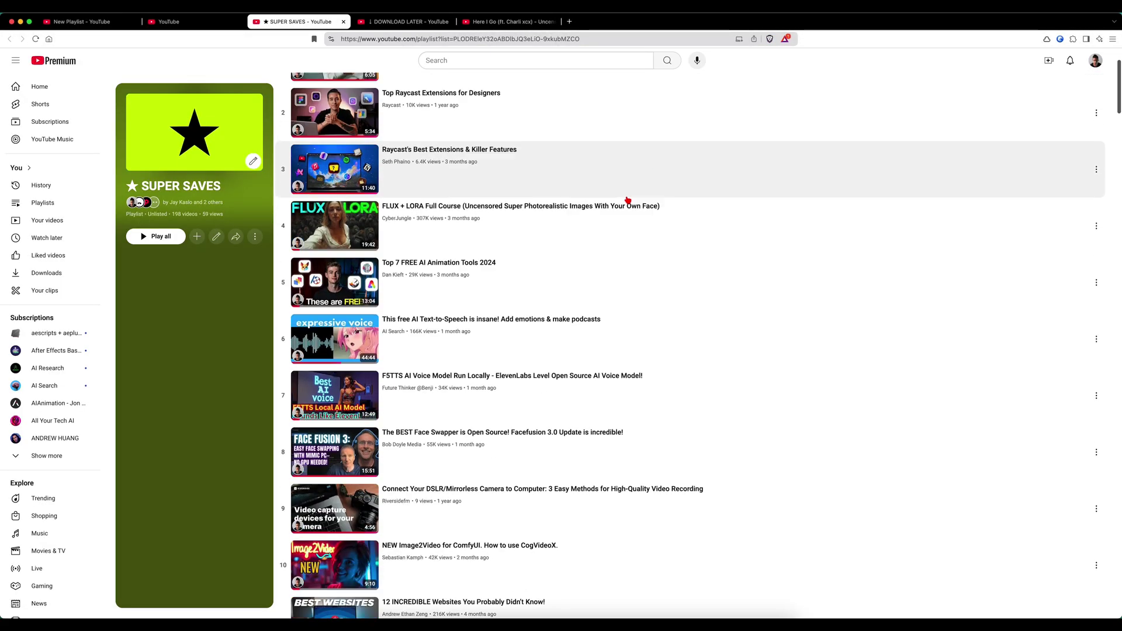
scroll(619, 211, down, 5)
click(176, 22)
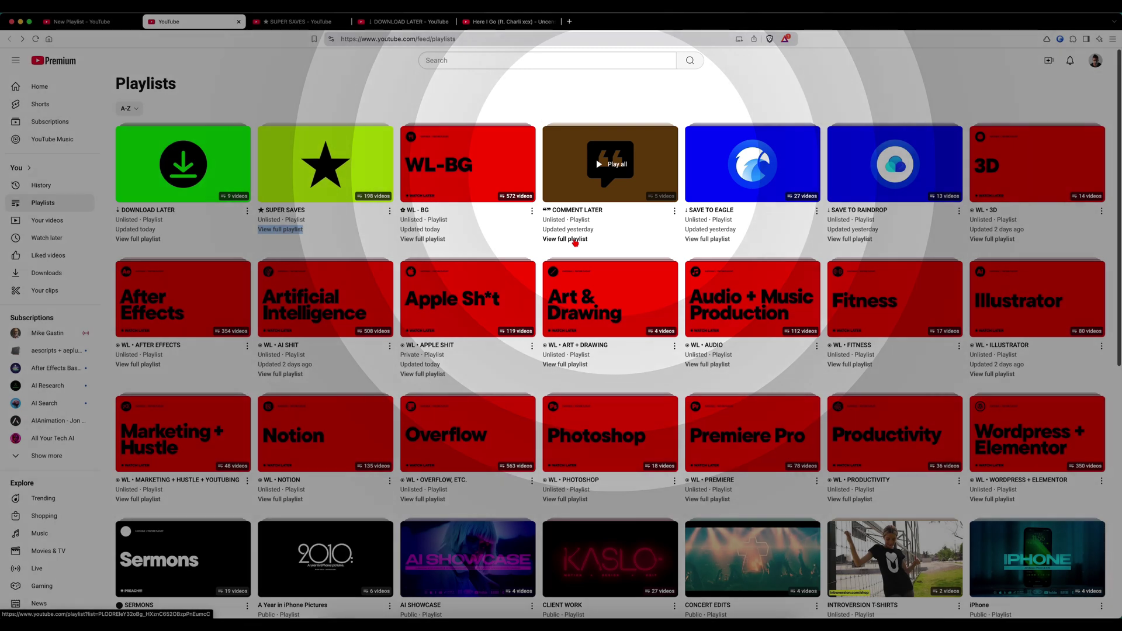
Highlight the COMMENT LATER title and clear it, then open SERMONS on the iPhone.
triple_click(575, 241)
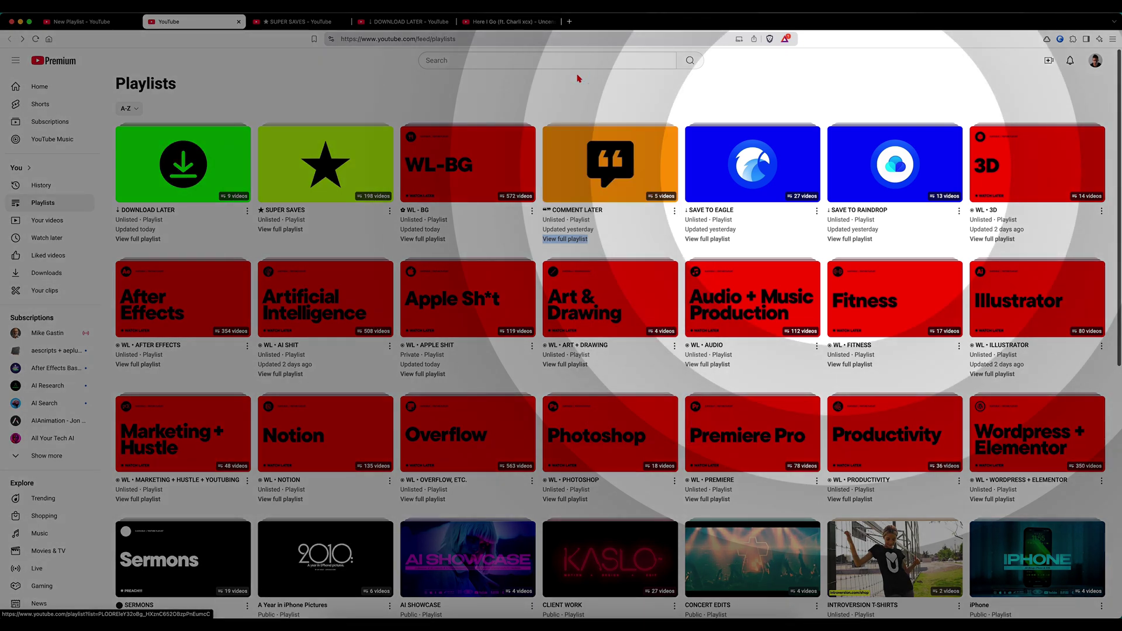
click(746, 82)
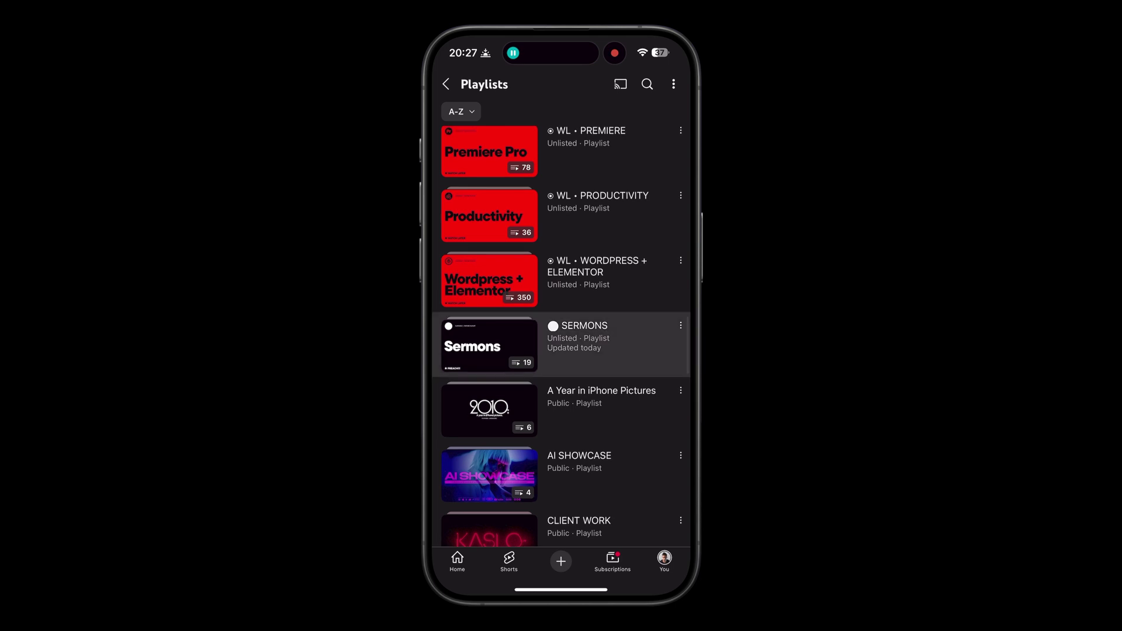
click(561, 345)
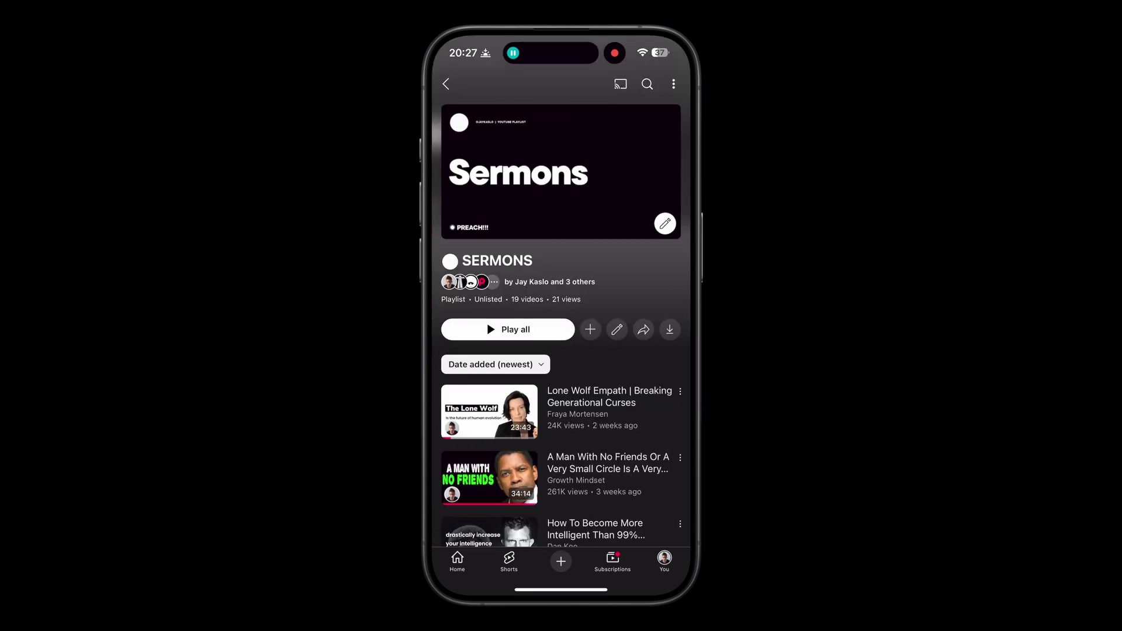